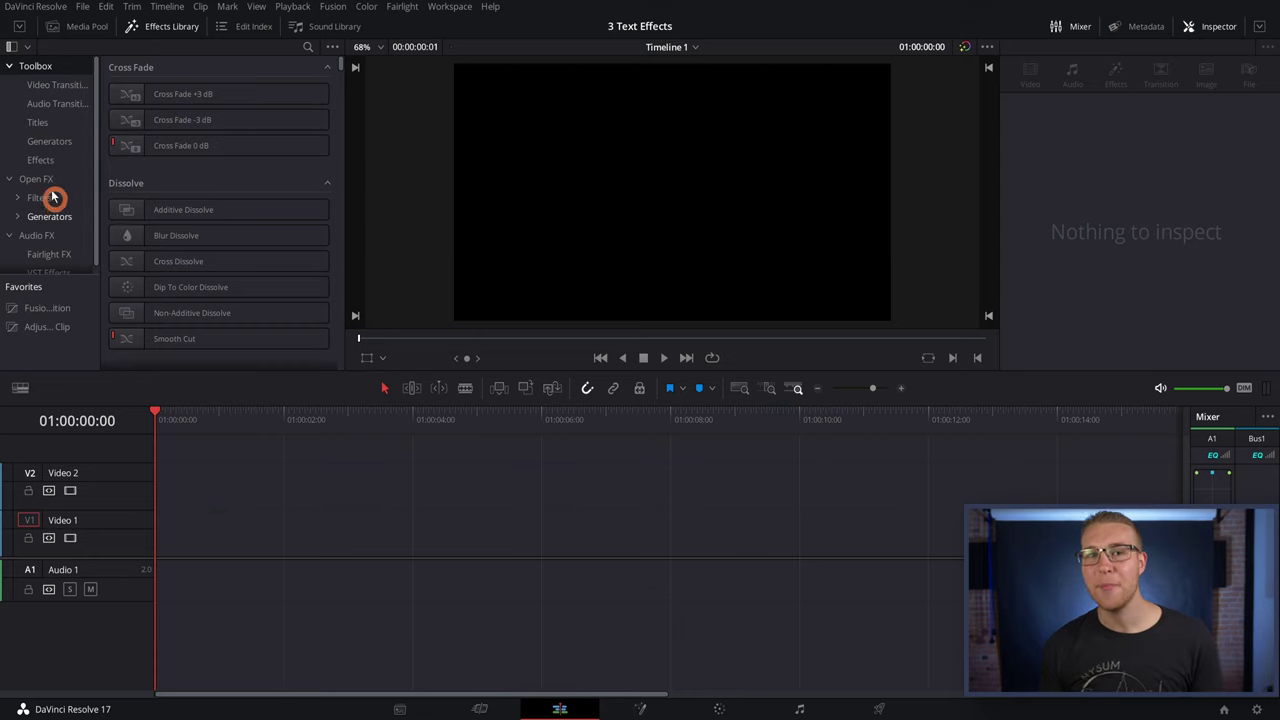
# Step: Place a Solid Color generator at the start of Video 1 and make it bright red (#e30f00)
pyautogui.click(48, 142)
pyautogui.moveTo(165, 326); pyautogui.dragTo(157, 531)
pyautogui.click(183, 415)
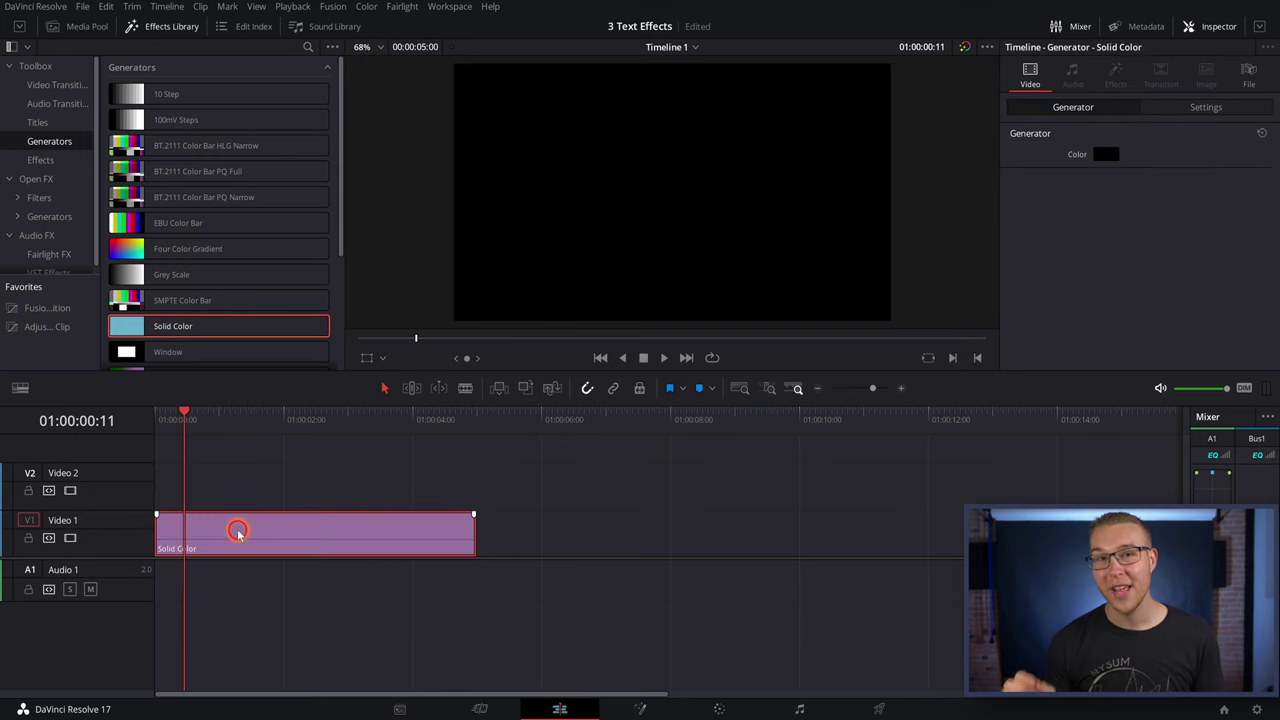
pyautogui.click(1106, 155)
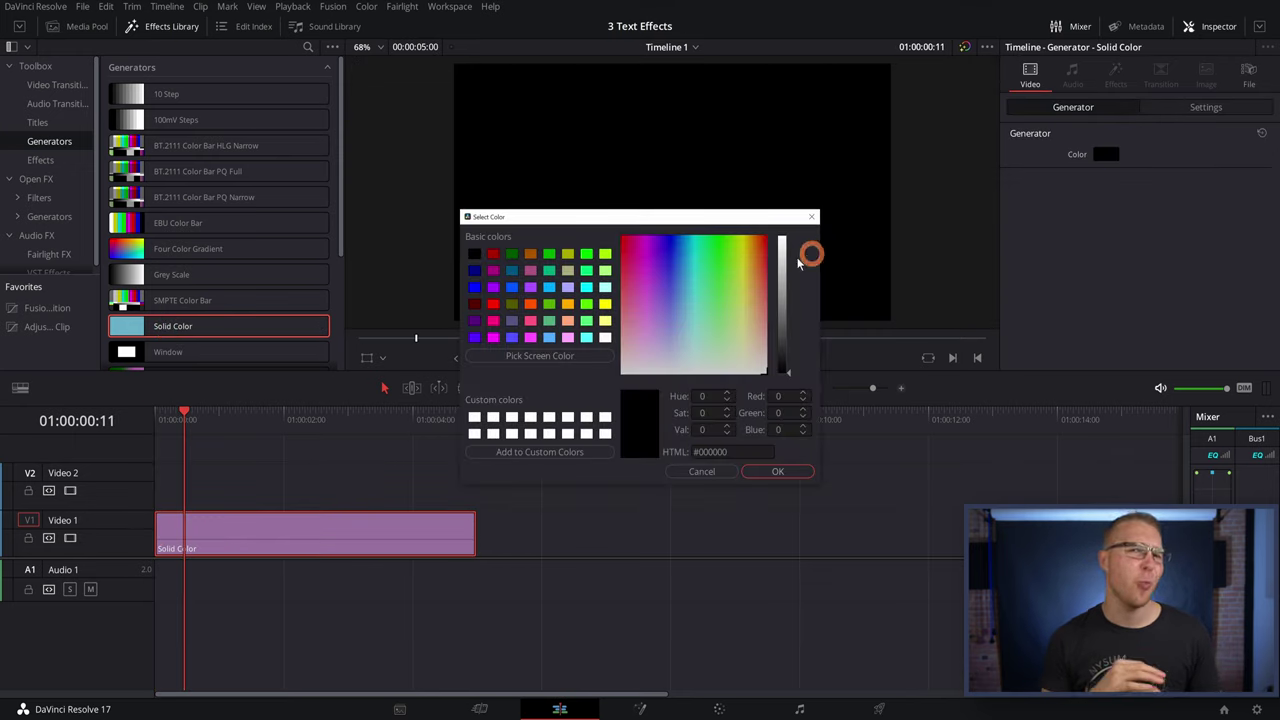
pyautogui.moveTo(774, 287); pyautogui.dragTo(779, 251)
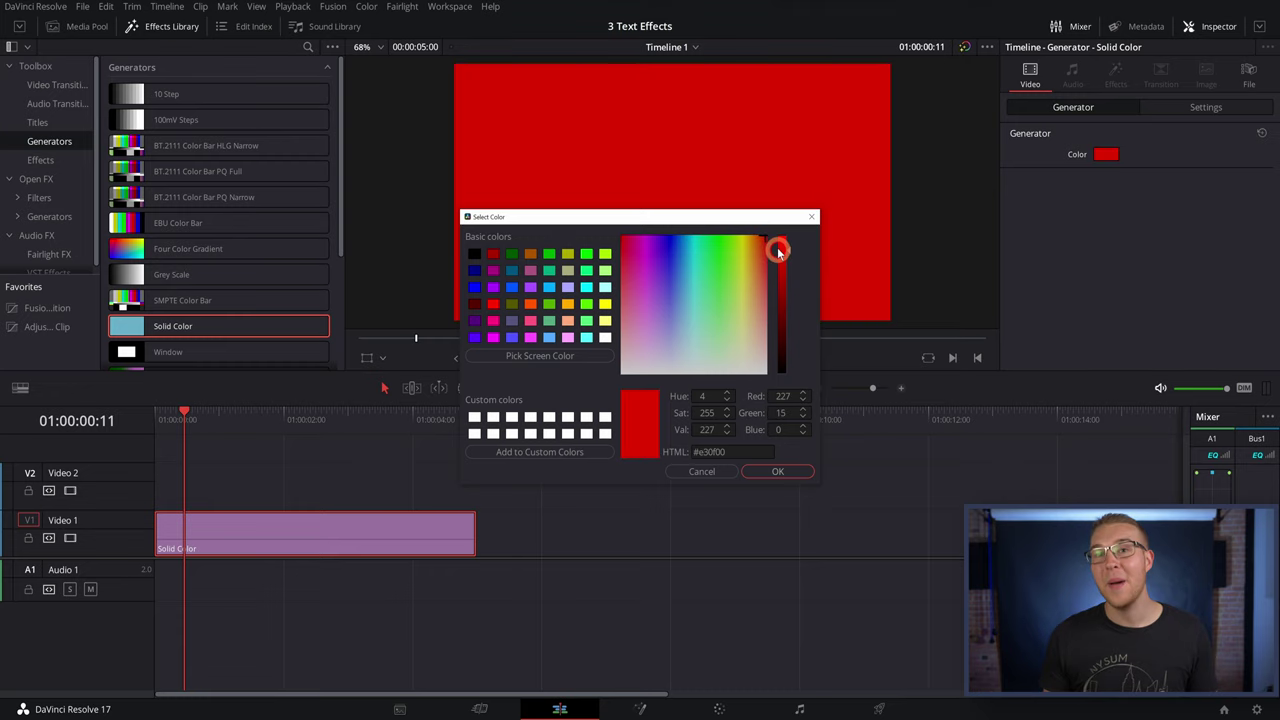
pyautogui.click(779, 471)
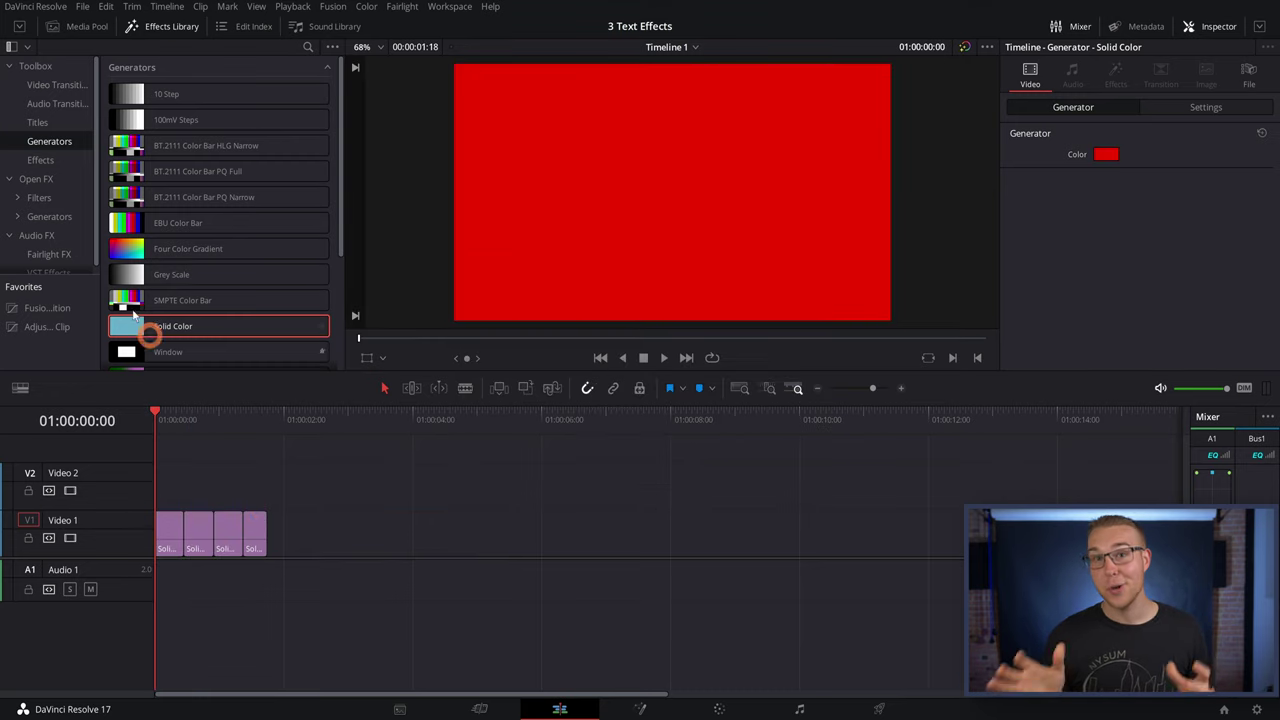
# Step: Add a Text+ title on Video 2 reading THIS, set in Gotham Black
pyautogui.click(42, 122)
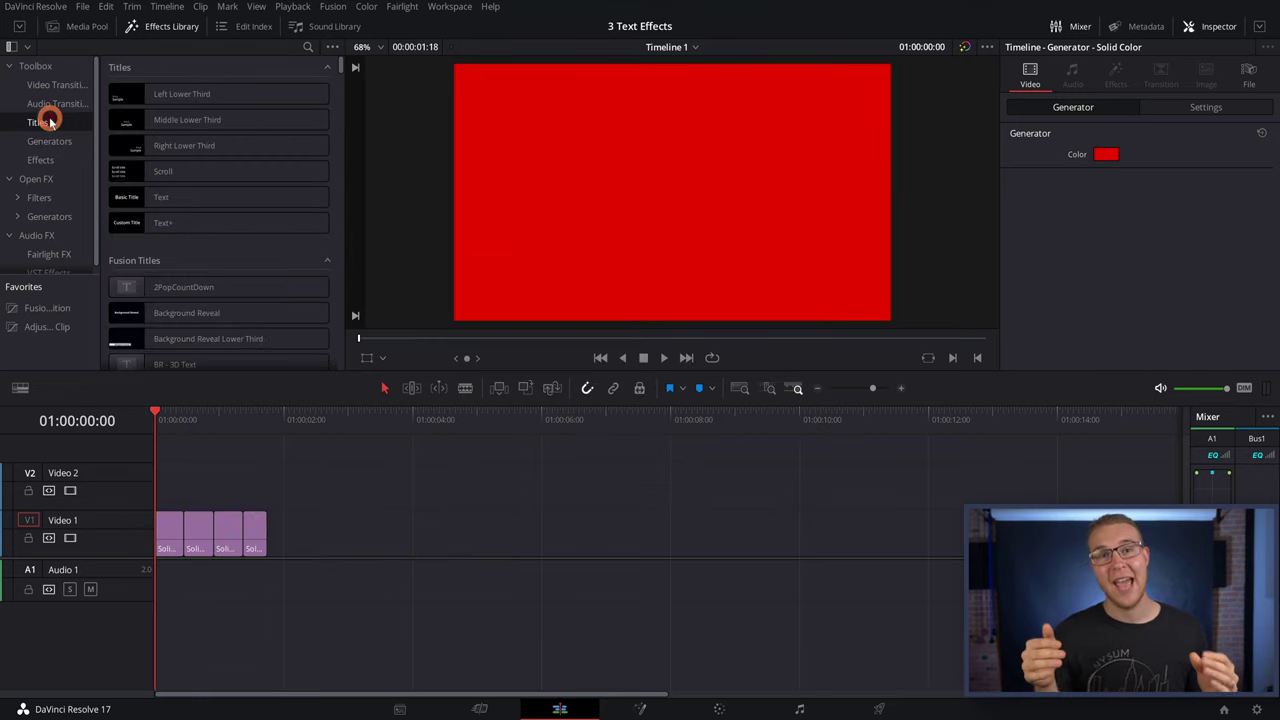
pyautogui.moveTo(163, 220); pyautogui.dragTo(175, 491)
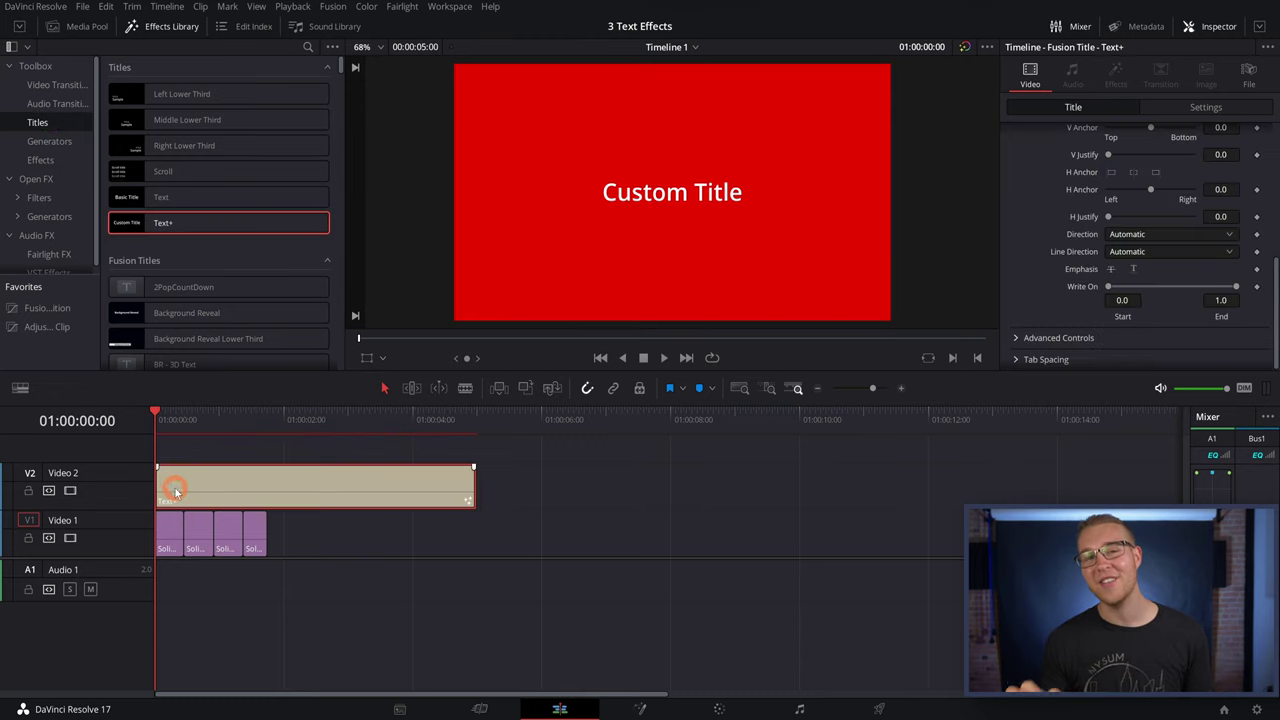
pyautogui.click(1110, 249)
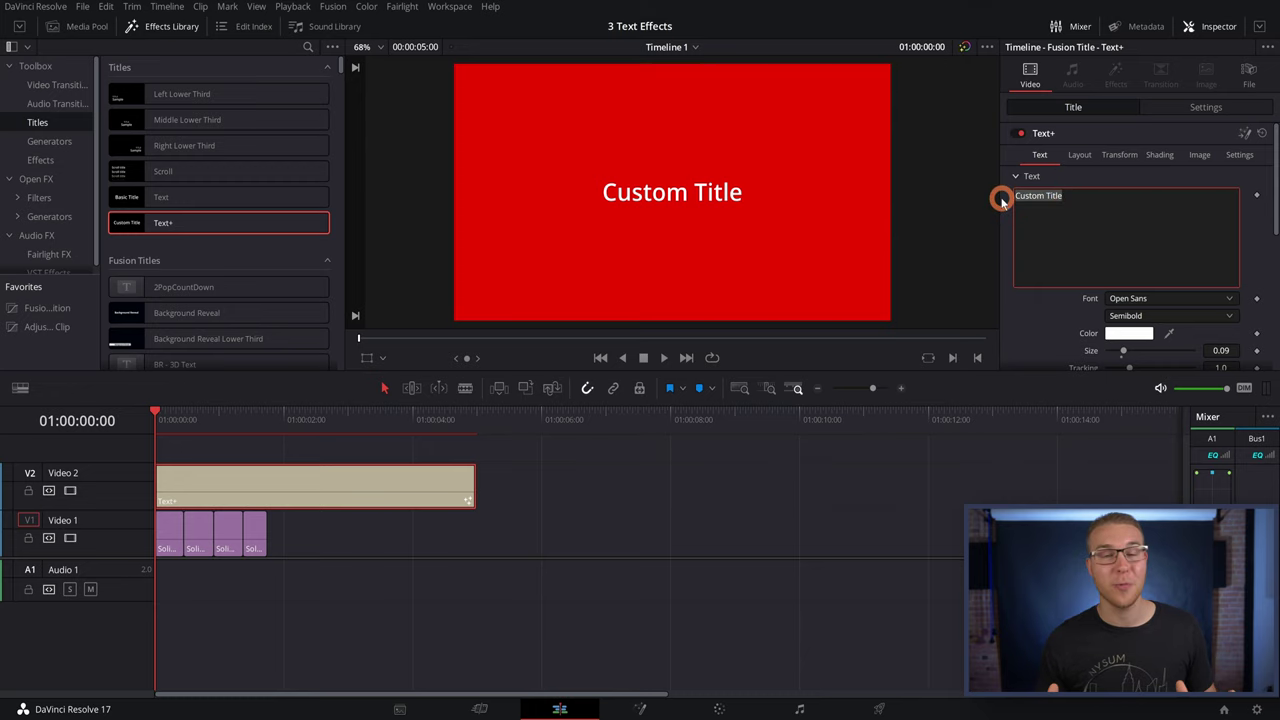
pyautogui.click(1188, 303)
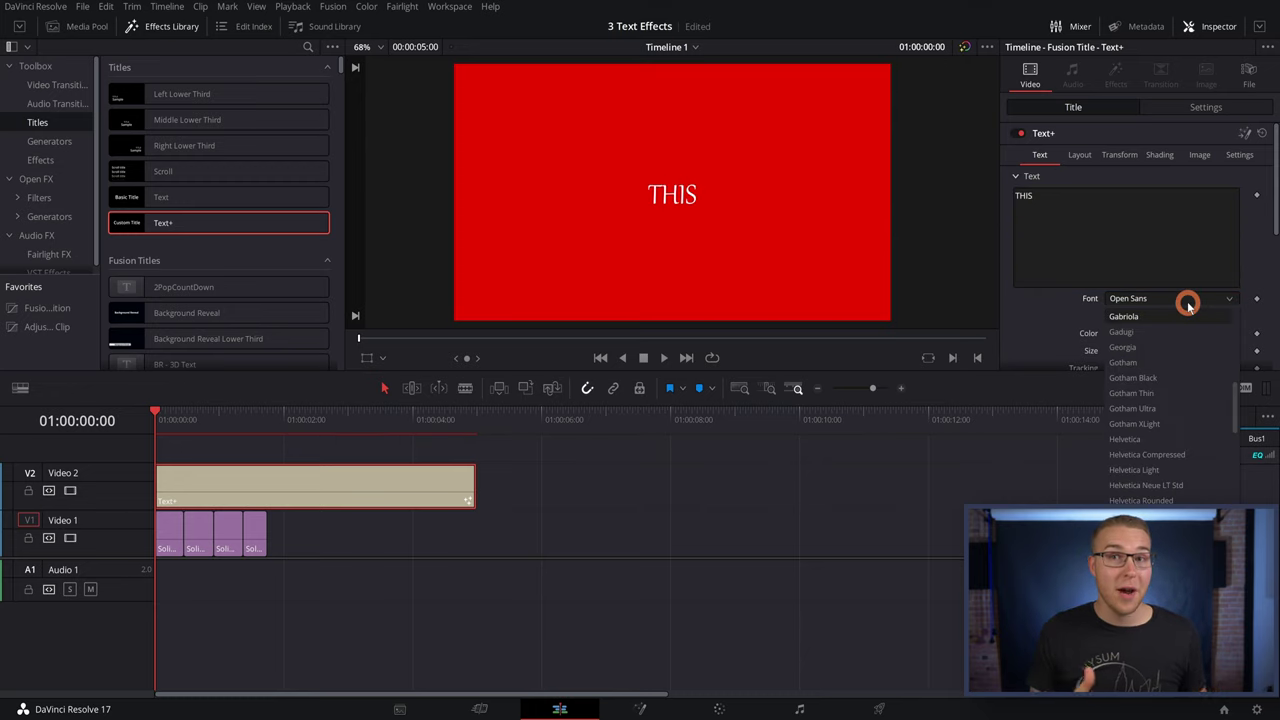
pyautogui.click(1194, 334)
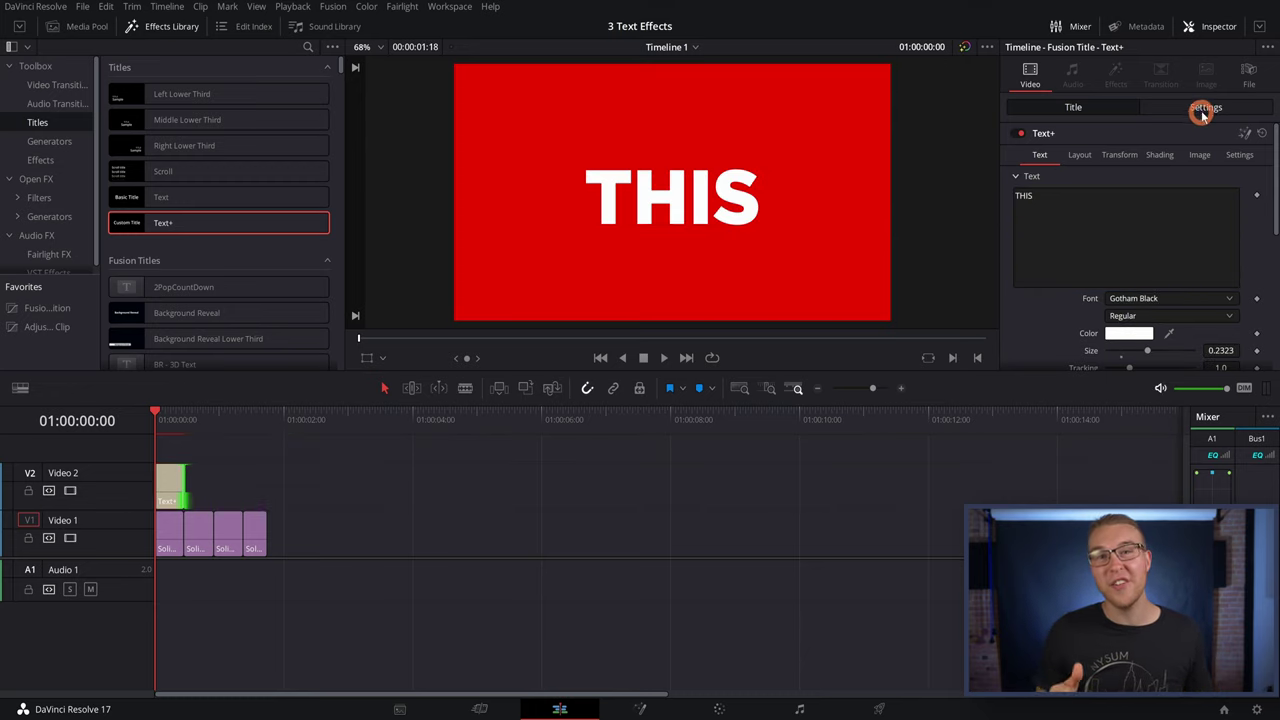
# Step: Set the title's Composite Mode to Difference so THIS turns cyan
pyautogui.click(1203, 110)
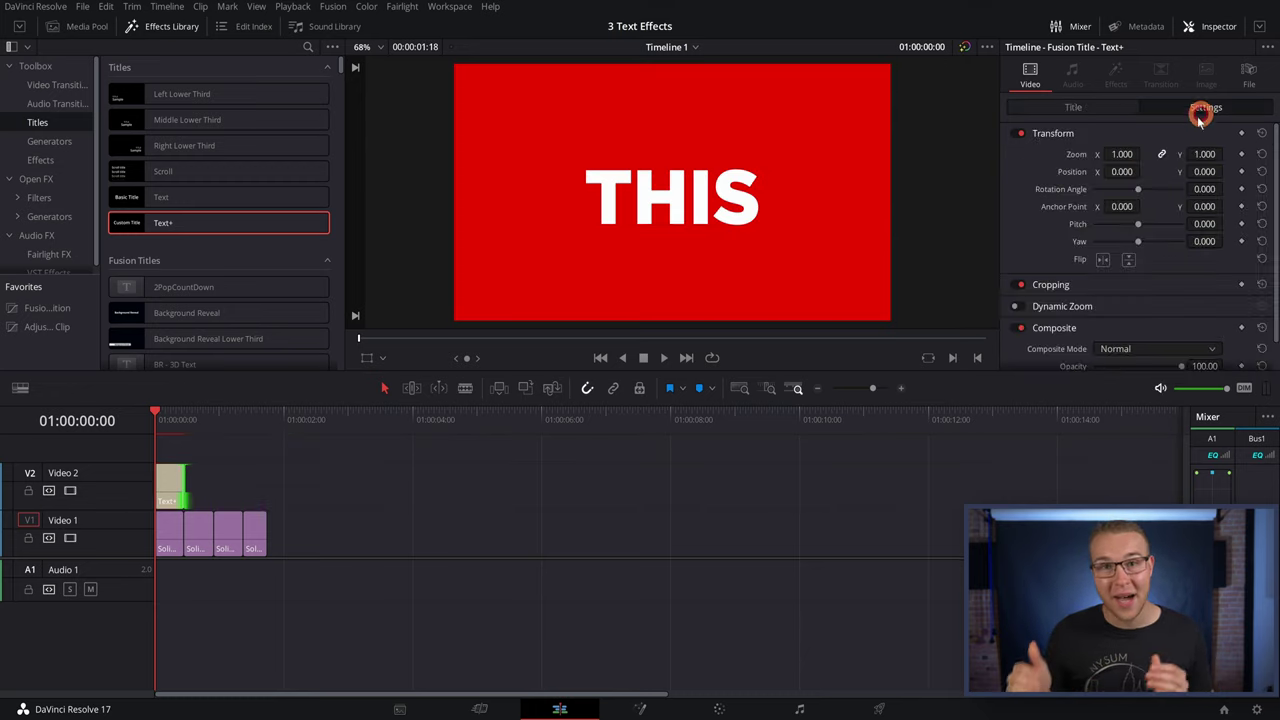
pyautogui.scroll(-1, 1135, 310)
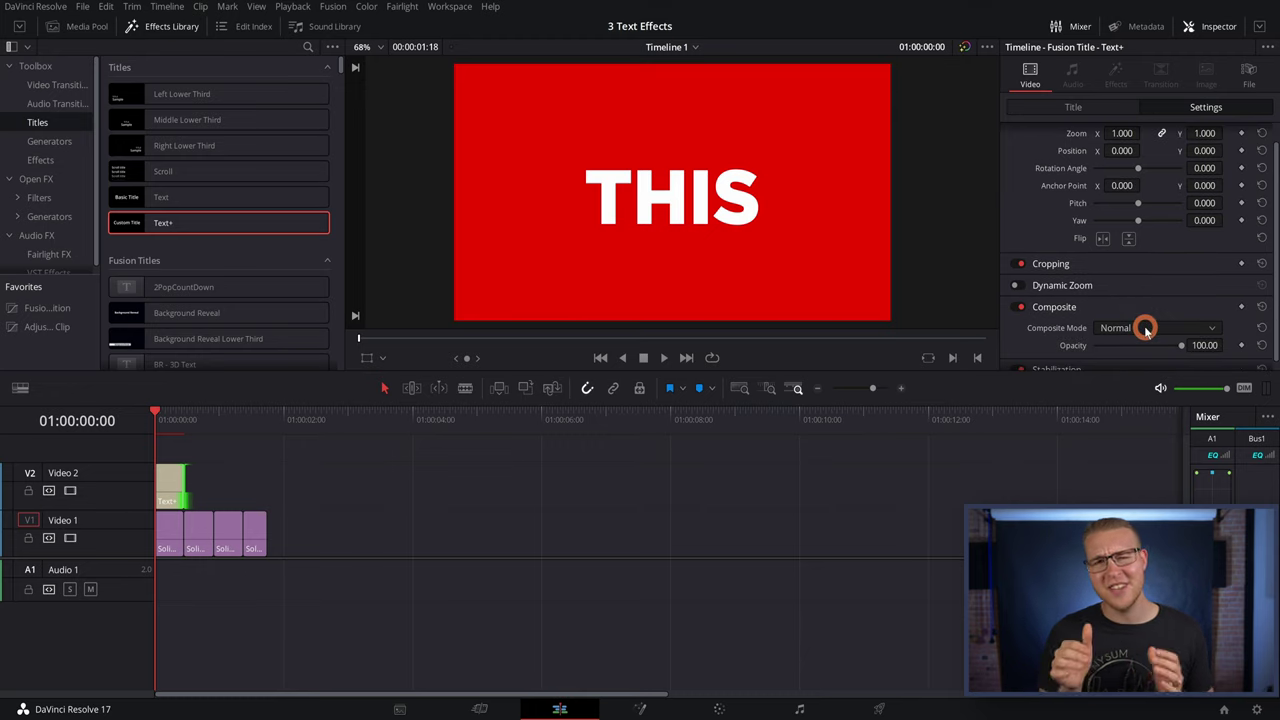
pyautogui.click(1146, 330)
pyautogui.click(1133, 460)
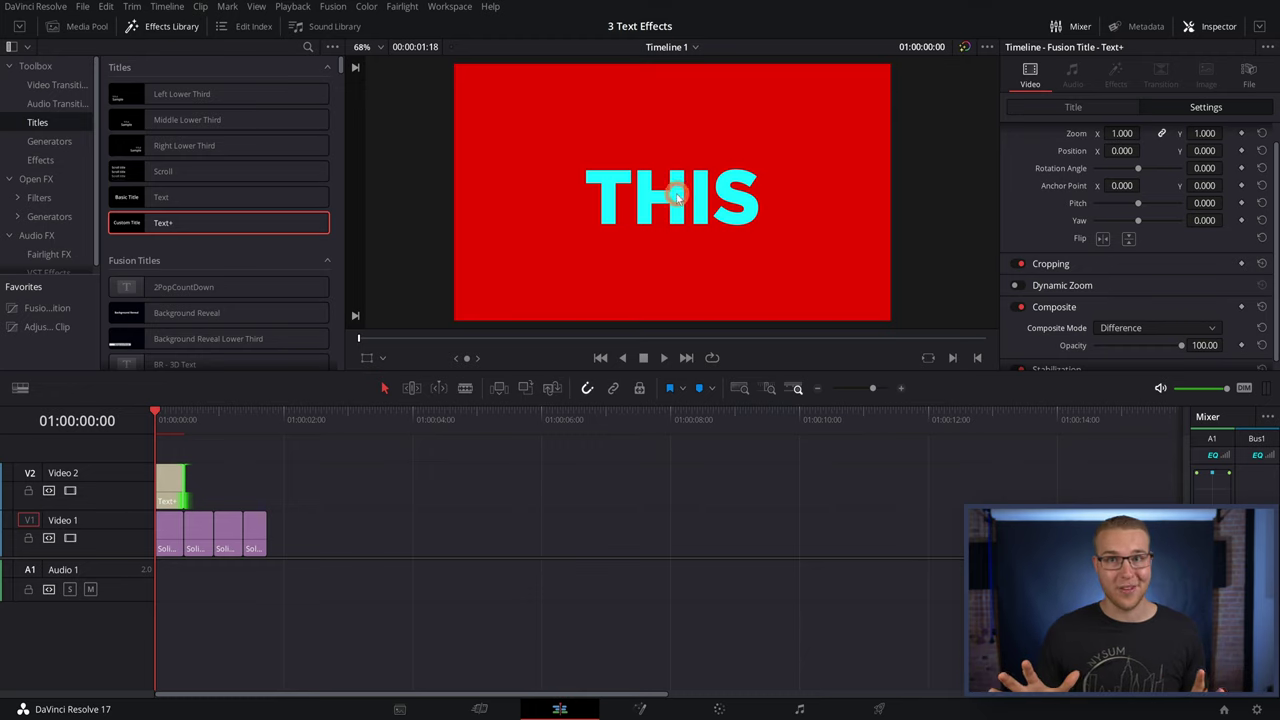
# Step: Duplicate the title beside the original on Video 2 and change the copy's text to IS
pyautogui.moveTo(172, 486); pyautogui.dragTo(208, 481)
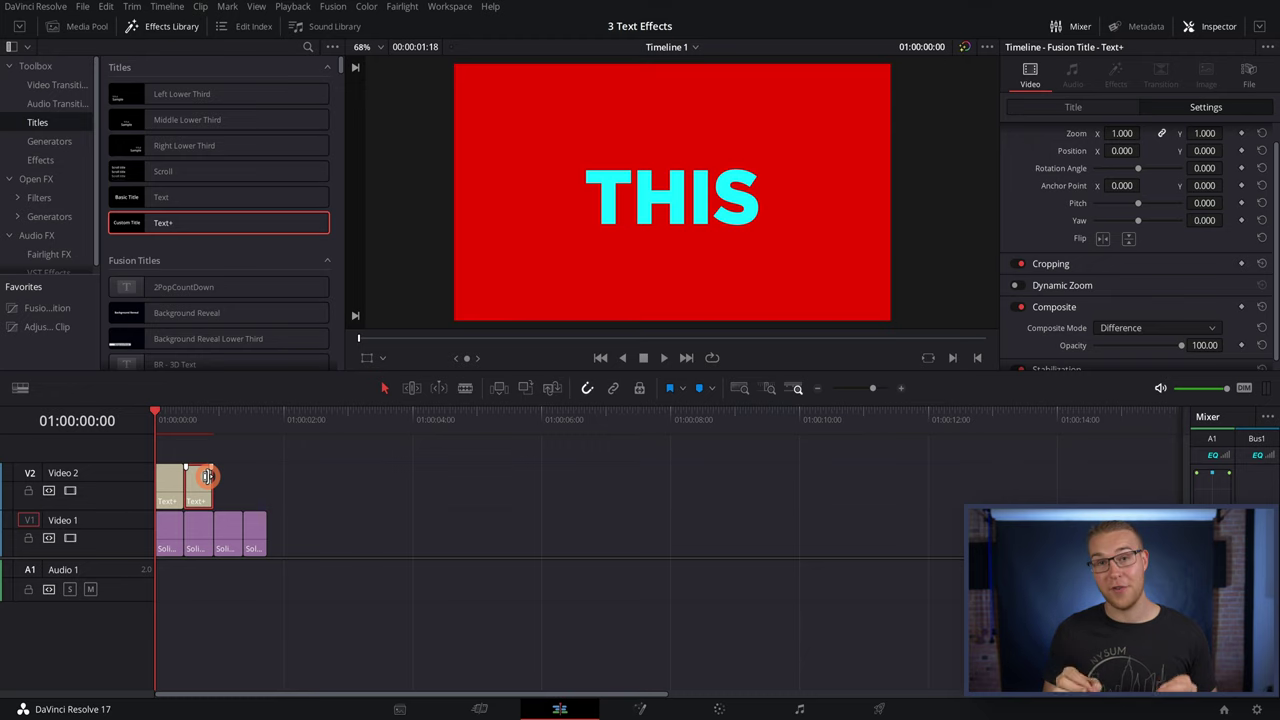
pyautogui.click(197, 419)
pyautogui.scroll(1, 1115, 188)
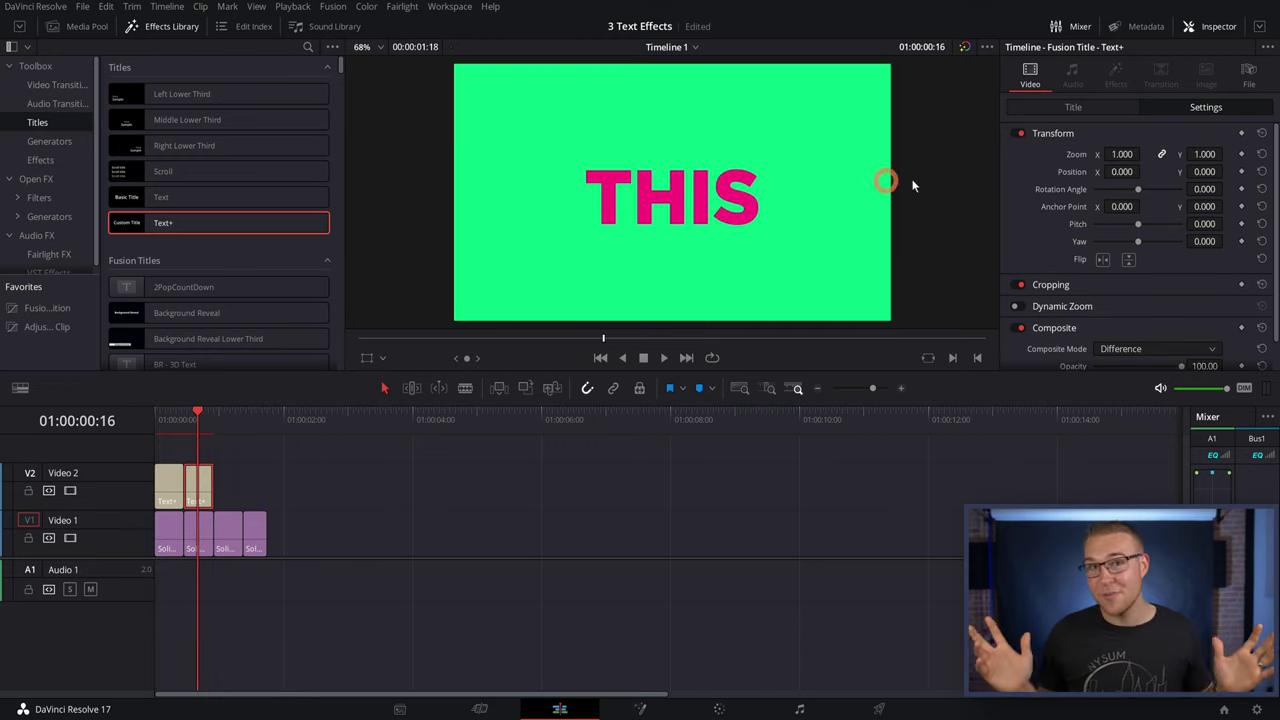
pyautogui.click(1073, 107)
pyautogui.write('IS')
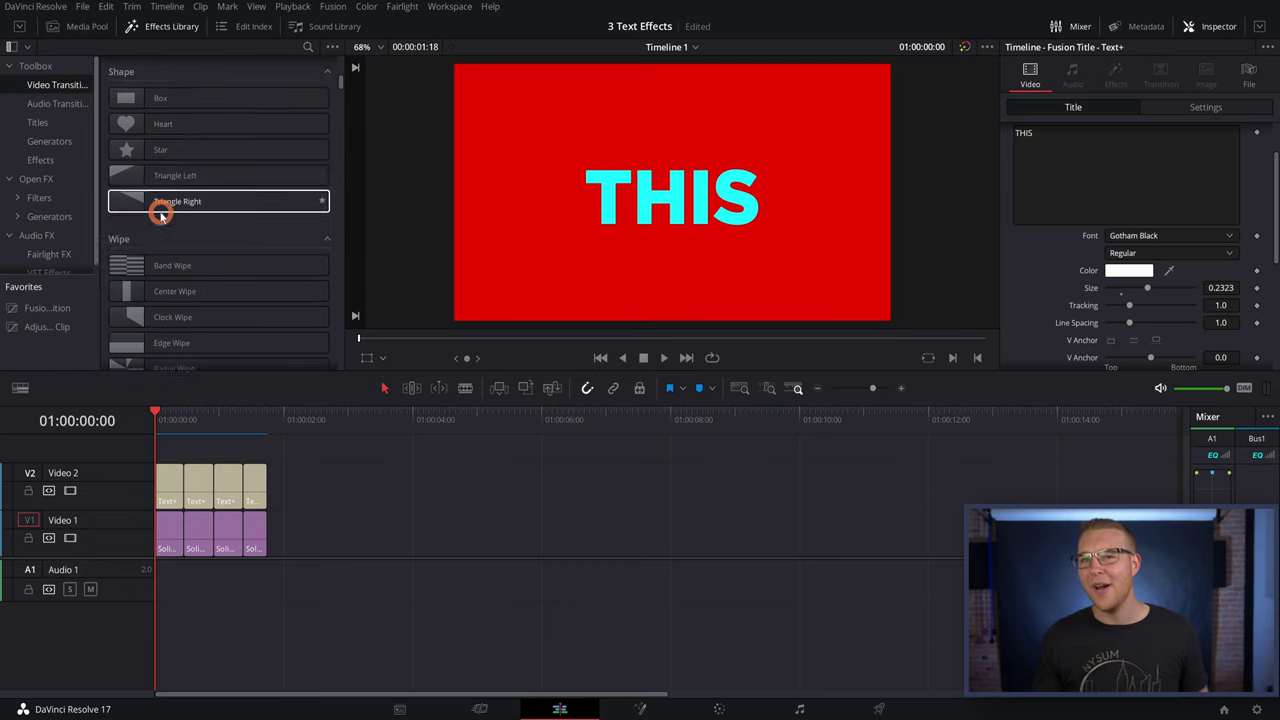
# Step: Apply BR - MGT1 - Peel Left between the Video 1 background clips and play it back
pyautogui.moveTo(214, 214); pyautogui.dragTo(212, 526)
pyautogui.click(138, 423)
pyautogui.press('space')
pyautogui.click(140, 428)
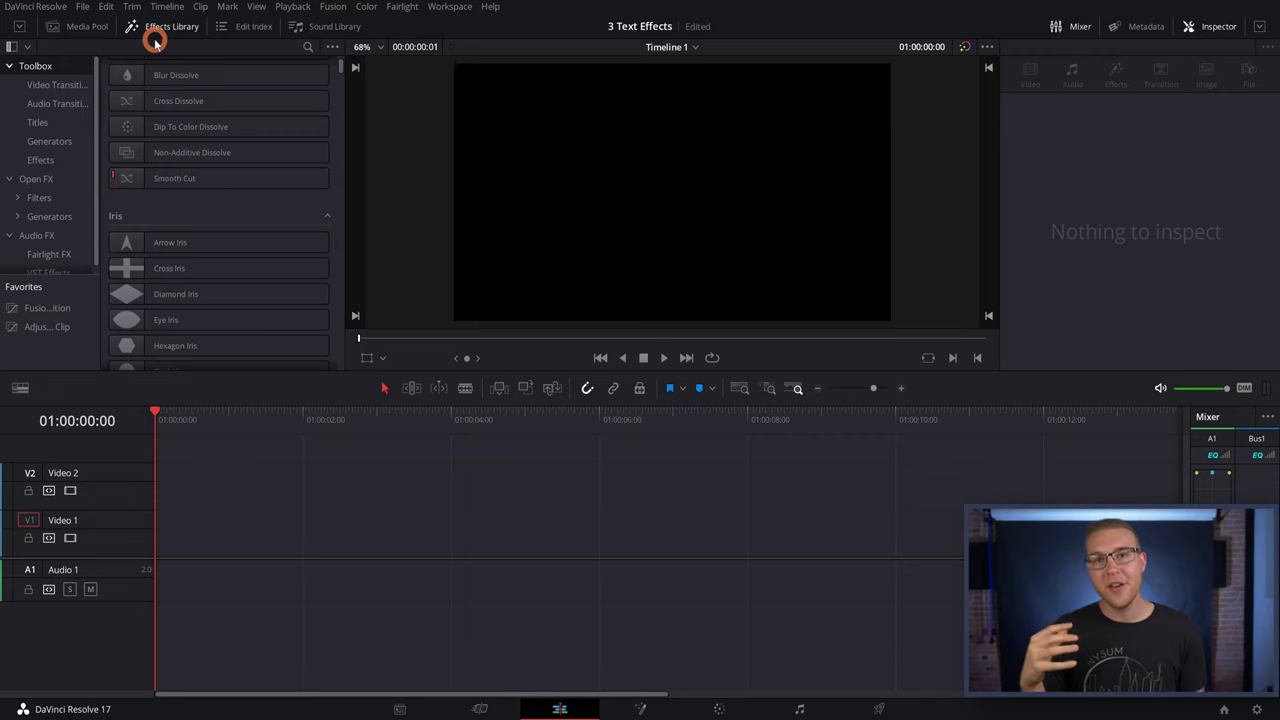
# Step: Browse the Generators list down toward the Fusion Generators' Paper texture
pyautogui.click(51, 145)
pyautogui.scroll(-1, 194, 194)
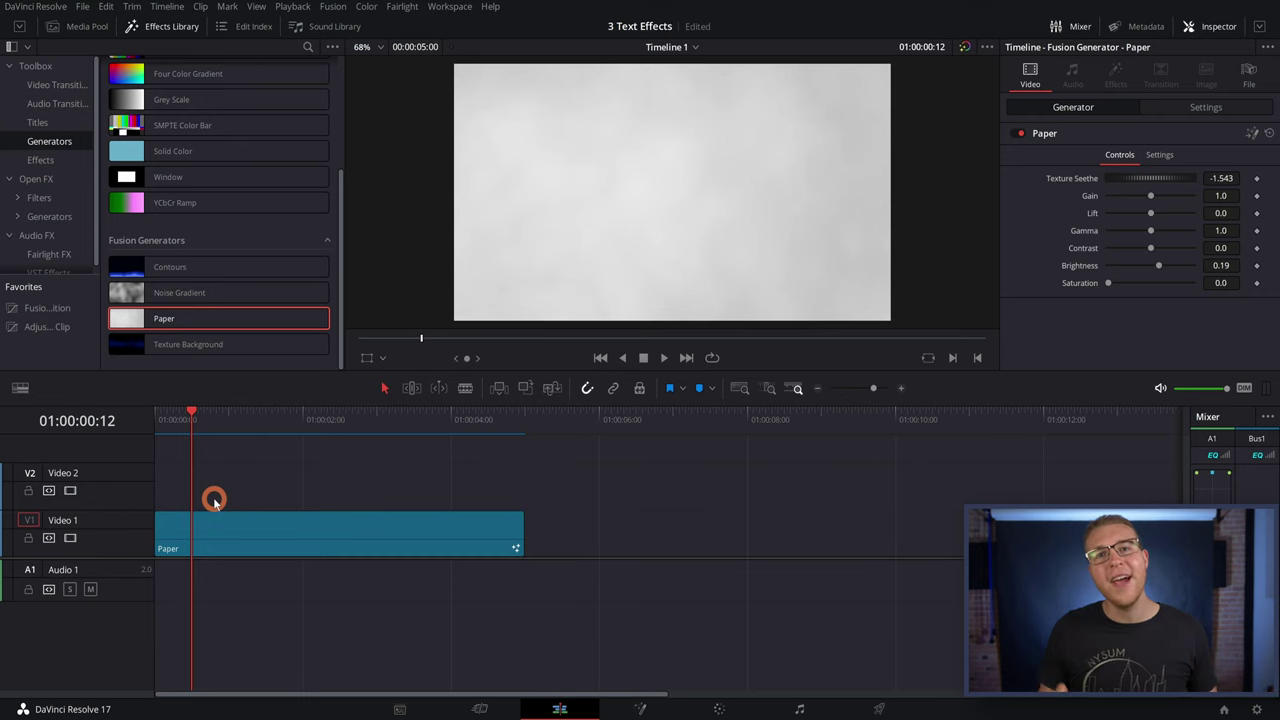
# Step: Add a Text+ title on Video 2, colour its text black, and browse fonts for Tox Typewriter
pyautogui.click(40, 122)
pyautogui.moveTo(168, 222); pyautogui.dragTo(201, 481)
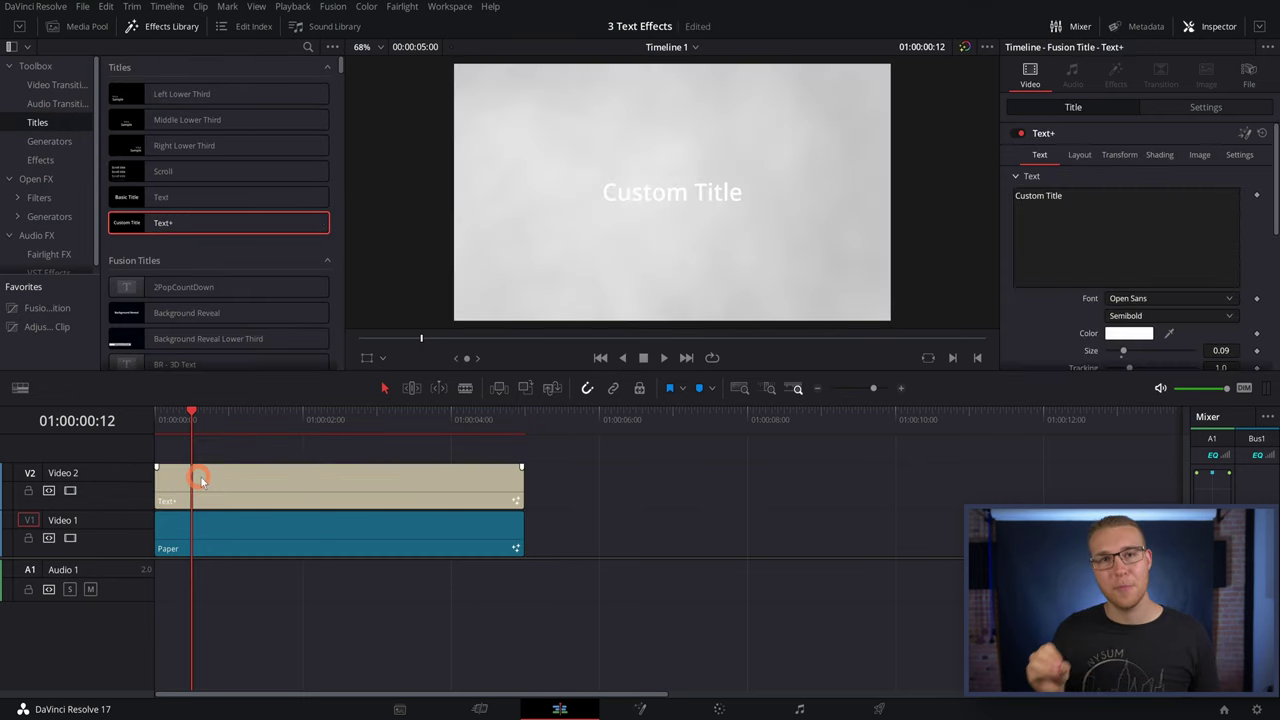
pyautogui.click(963, 391)
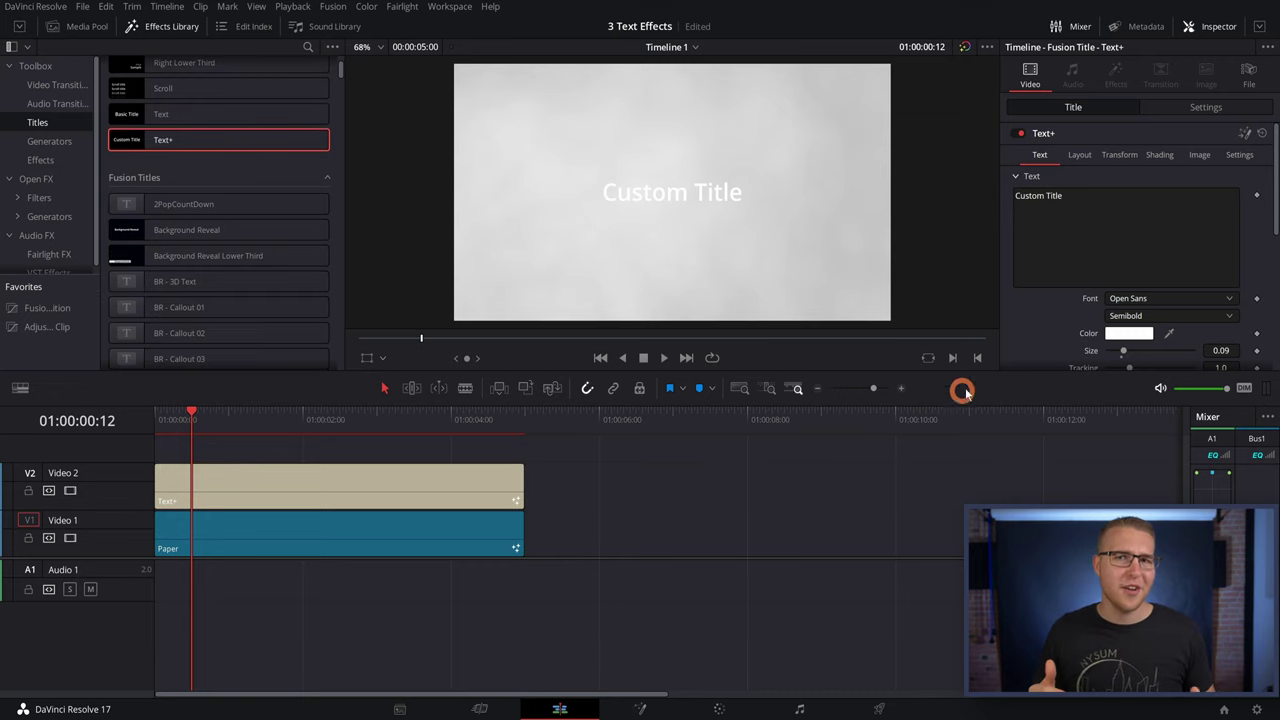
pyautogui.click(1122, 334)
pyautogui.click(789, 380)
pyautogui.click(789, 486)
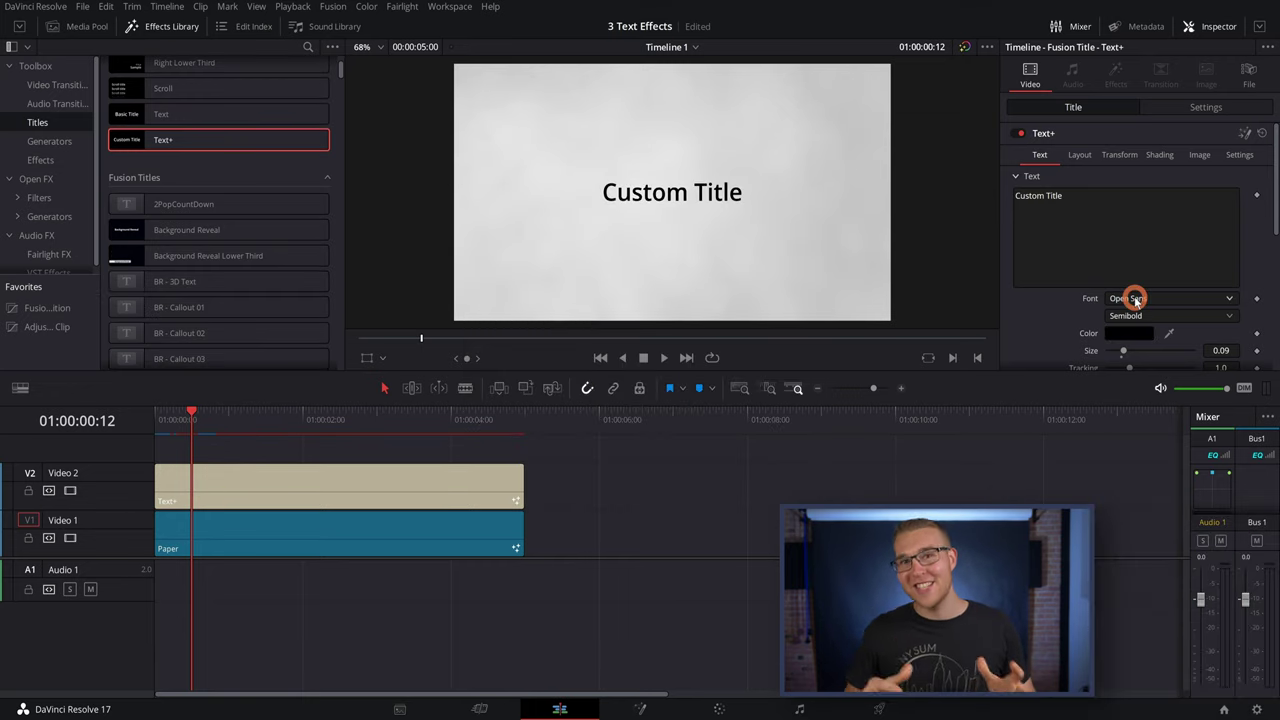
pyautogui.click(1135, 300)
pyautogui.scroll(-10, 1154, 383)
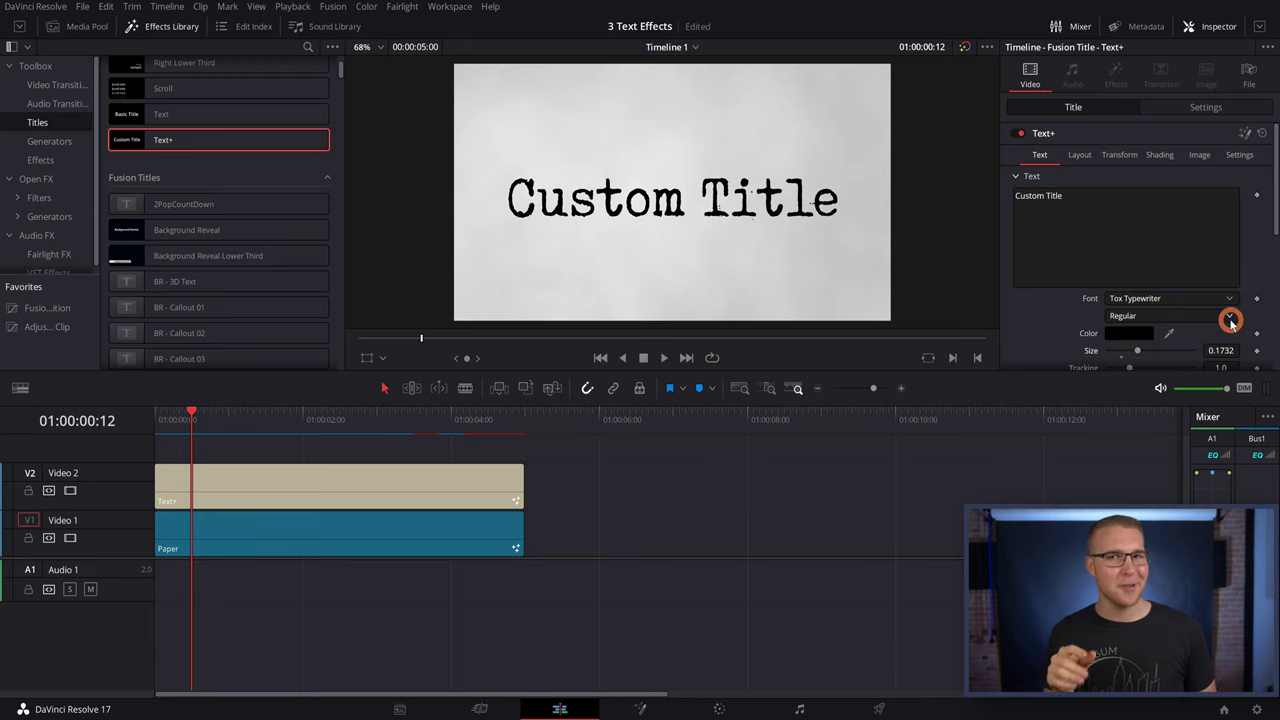
# Step: At frame 0, lower the Write On End so only the C shows, then step forward two frames
pyautogui.scroll(-10, 1247, 314)
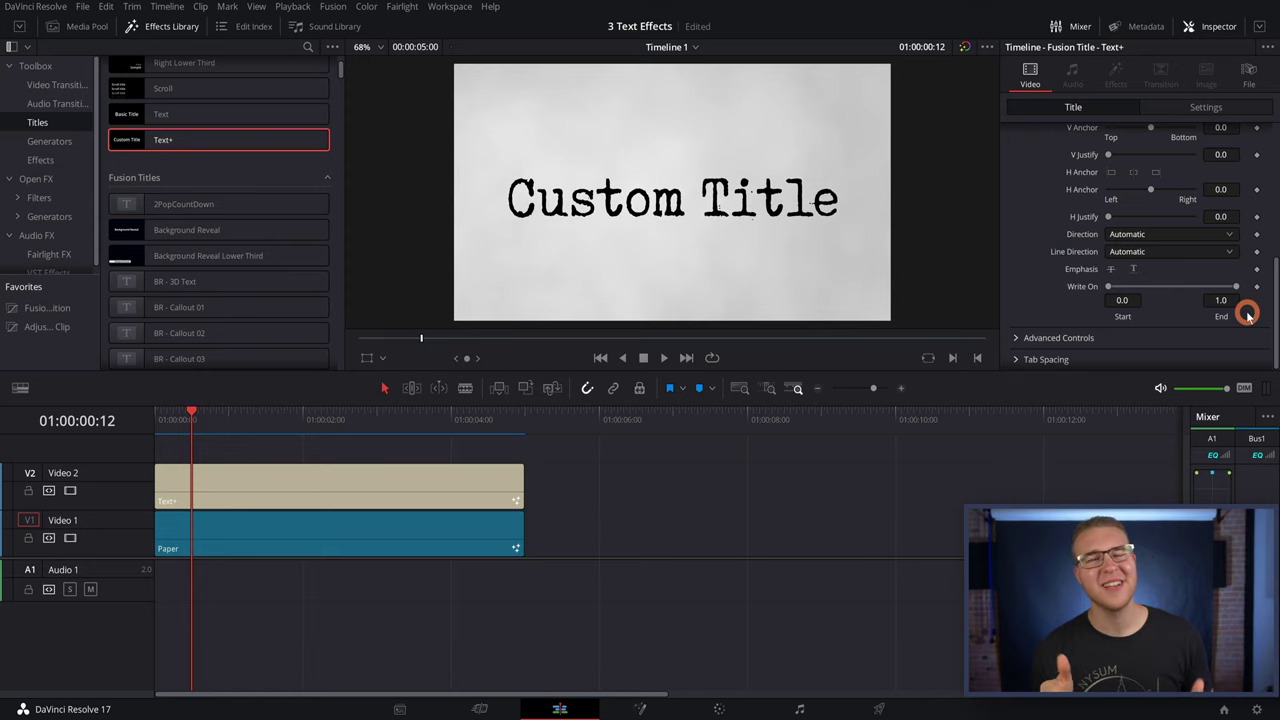
pyautogui.moveTo(172, 425); pyautogui.dragTo(145, 430)
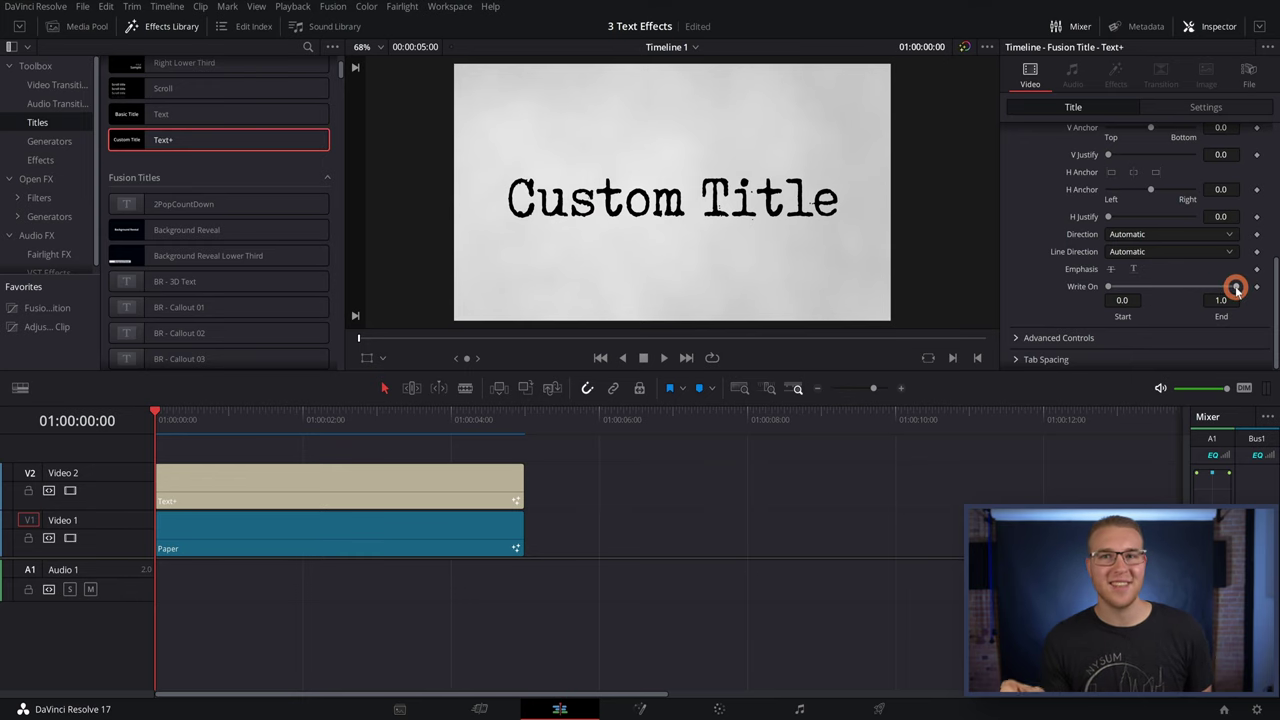
pyautogui.moveTo(1208, 290); pyautogui.dragTo(1131, 295)
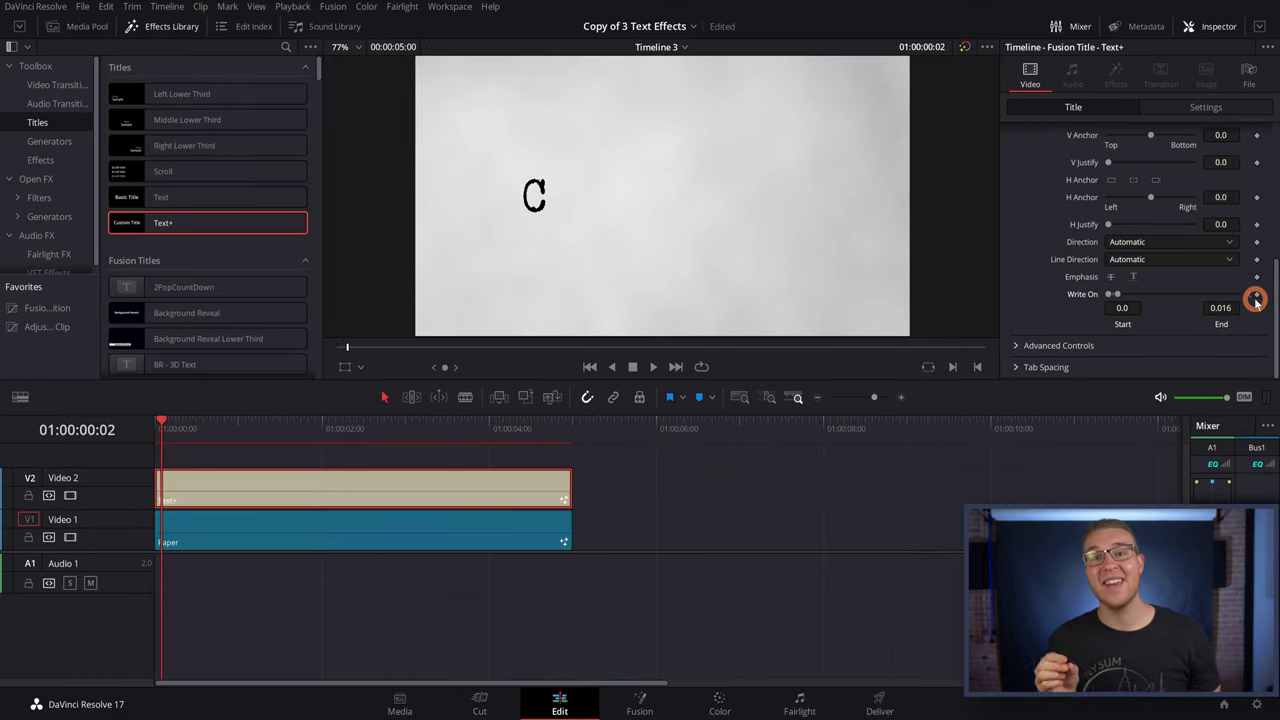
pyautogui.press('Right')
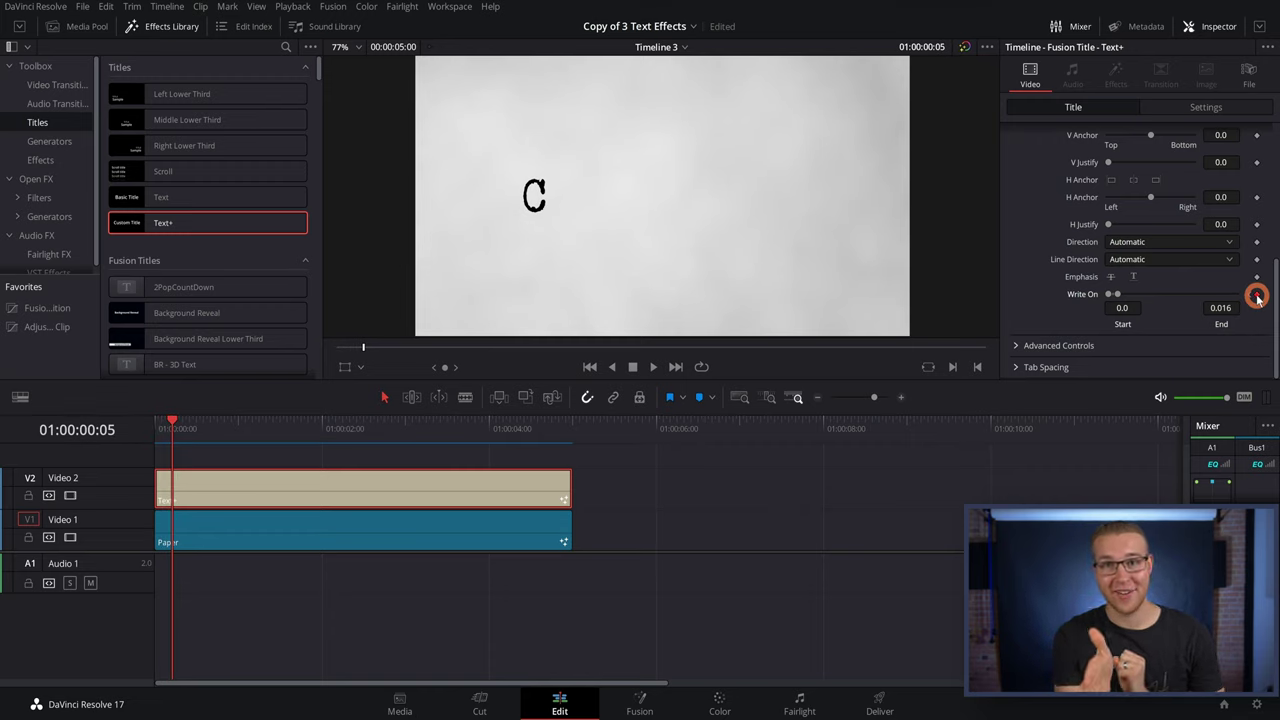
pyautogui.press('Right')
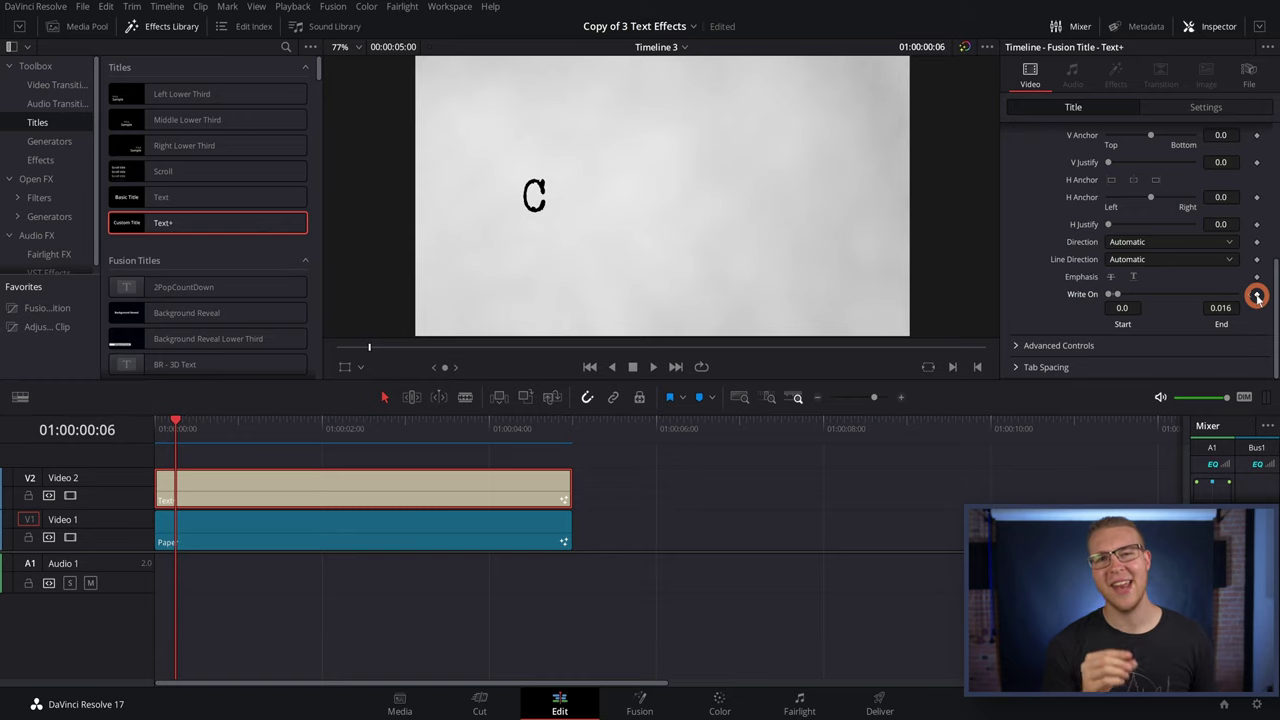
pyautogui.click(1218, 307)
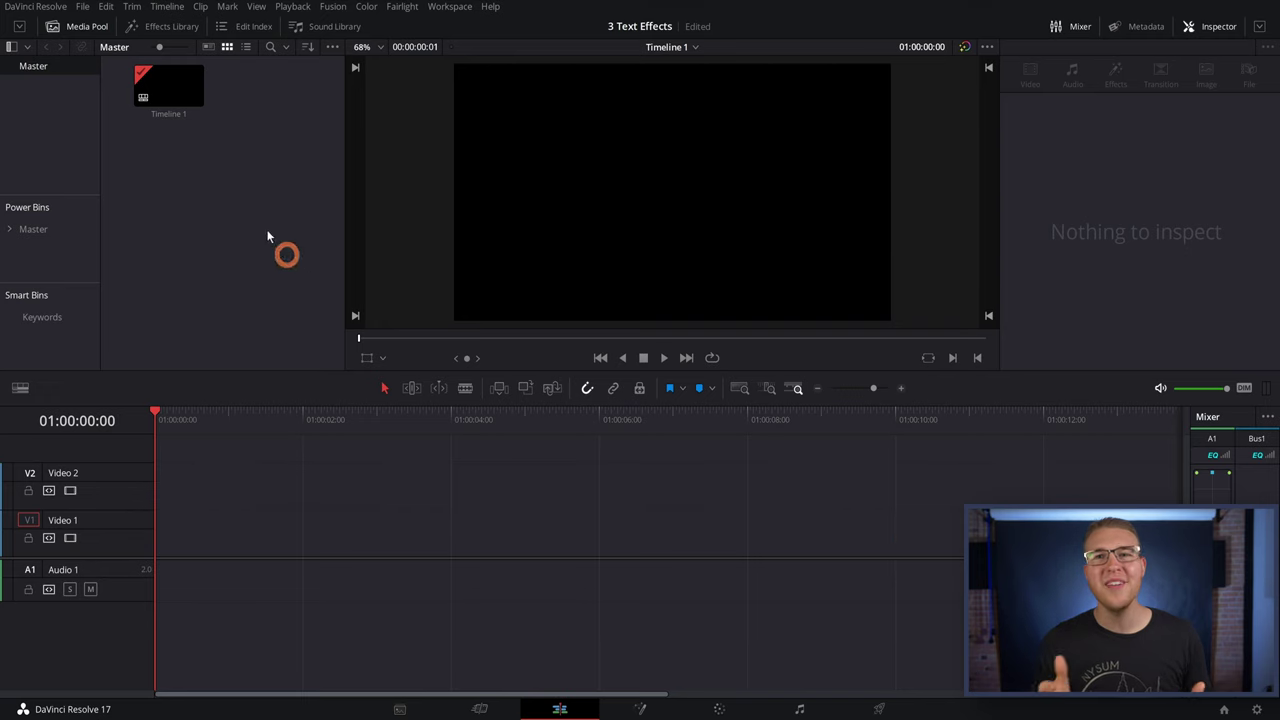
# Step: Drag Fusion Composition from Toolbox > Effects onto the start of Video 1
pyautogui.click(176, 33)
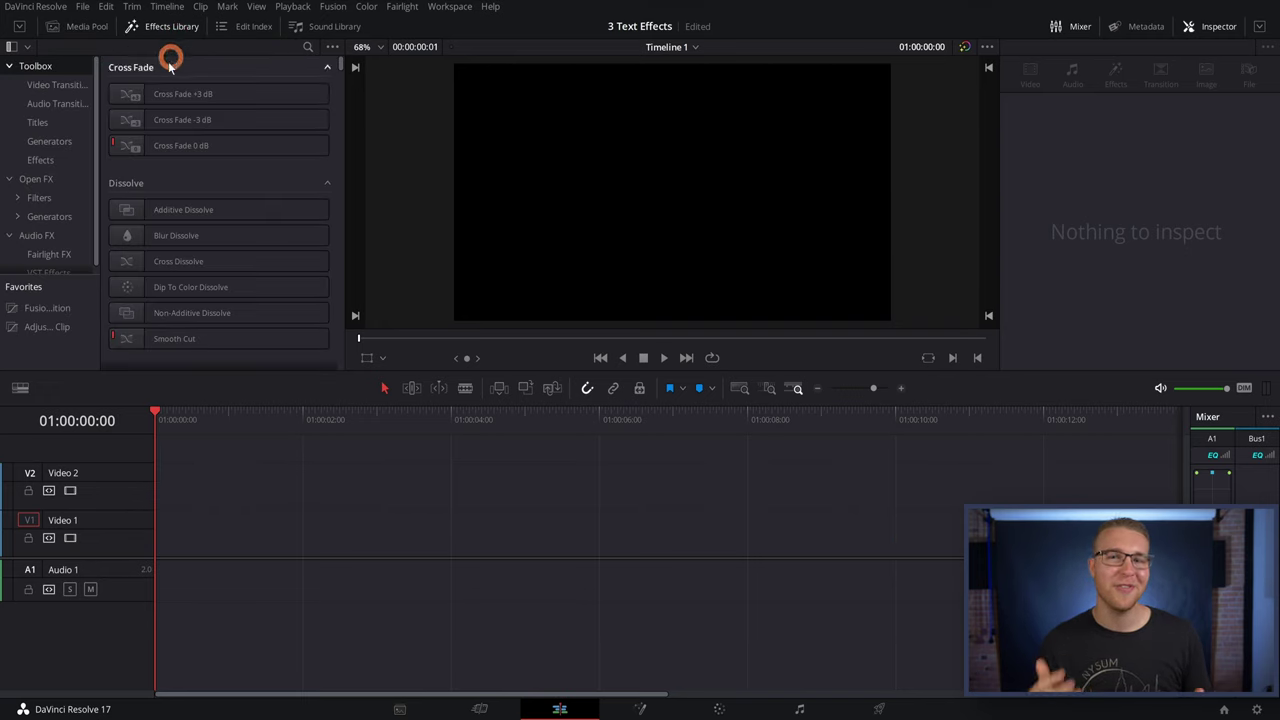
pyautogui.click(42, 160)
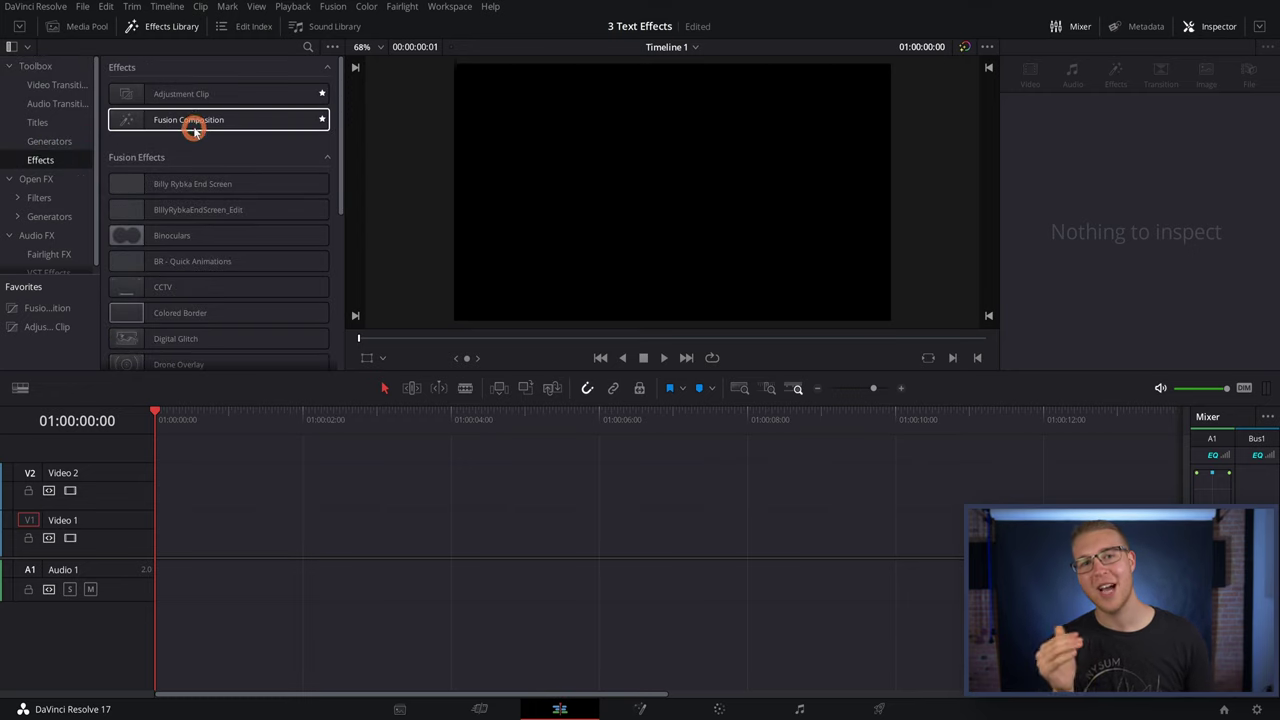
pyautogui.moveTo(190, 120); pyautogui.dragTo(192, 510)
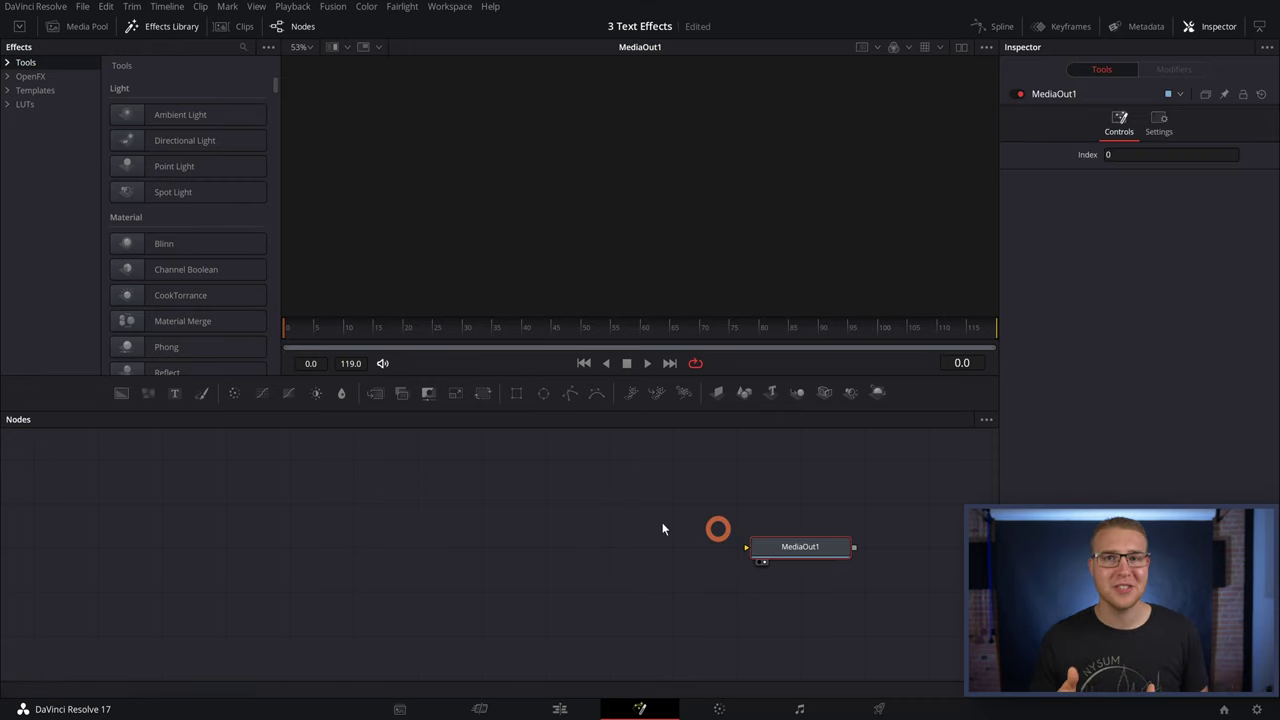
# Step: Add a Background node wired into MediaOut1 and colour it yellow
pyautogui.moveTo(119, 397); pyautogui.dragTo(205, 558)
pyautogui.moveTo(283, 546); pyautogui.dragTo(765, 552)
pyautogui.click(1150, 236)
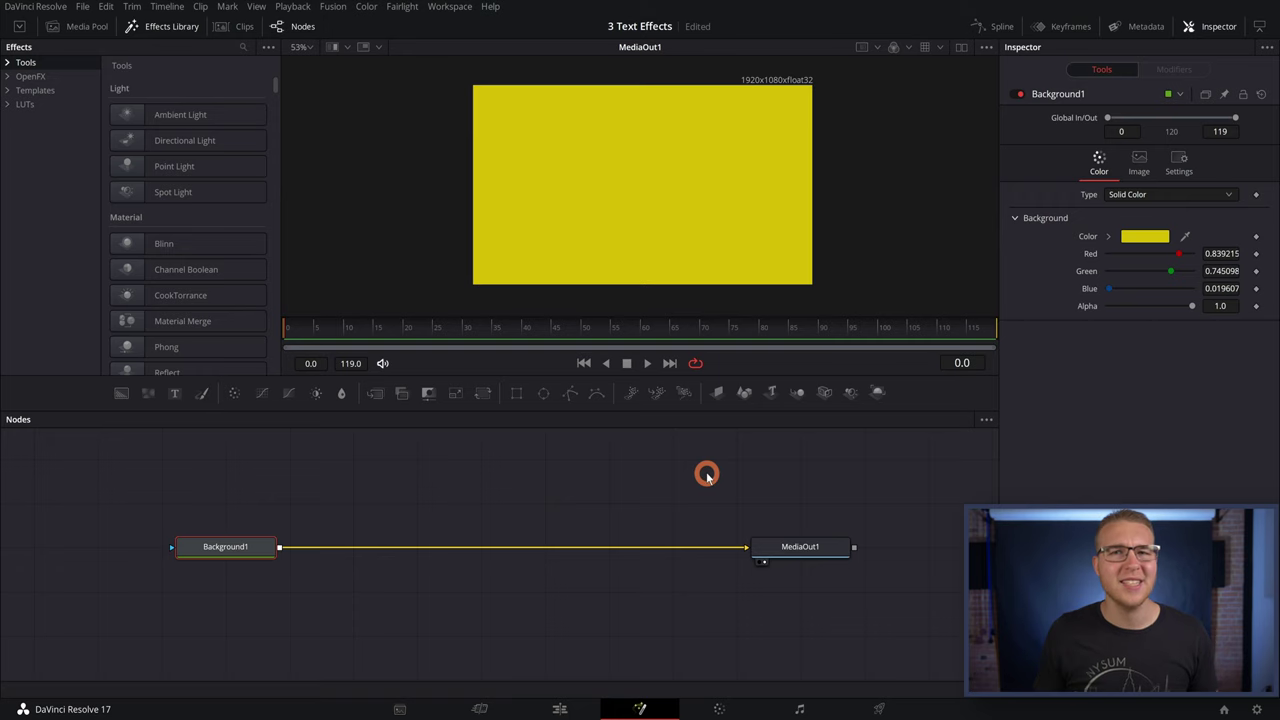
# Step: Merge a Text+ node over the background and type LONG SHADOW
pyautogui.moveTo(174, 394); pyautogui.dragTo(372, 450)
pyautogui.moveTo(407, 459); pyautogui.dragTo(279, 546)
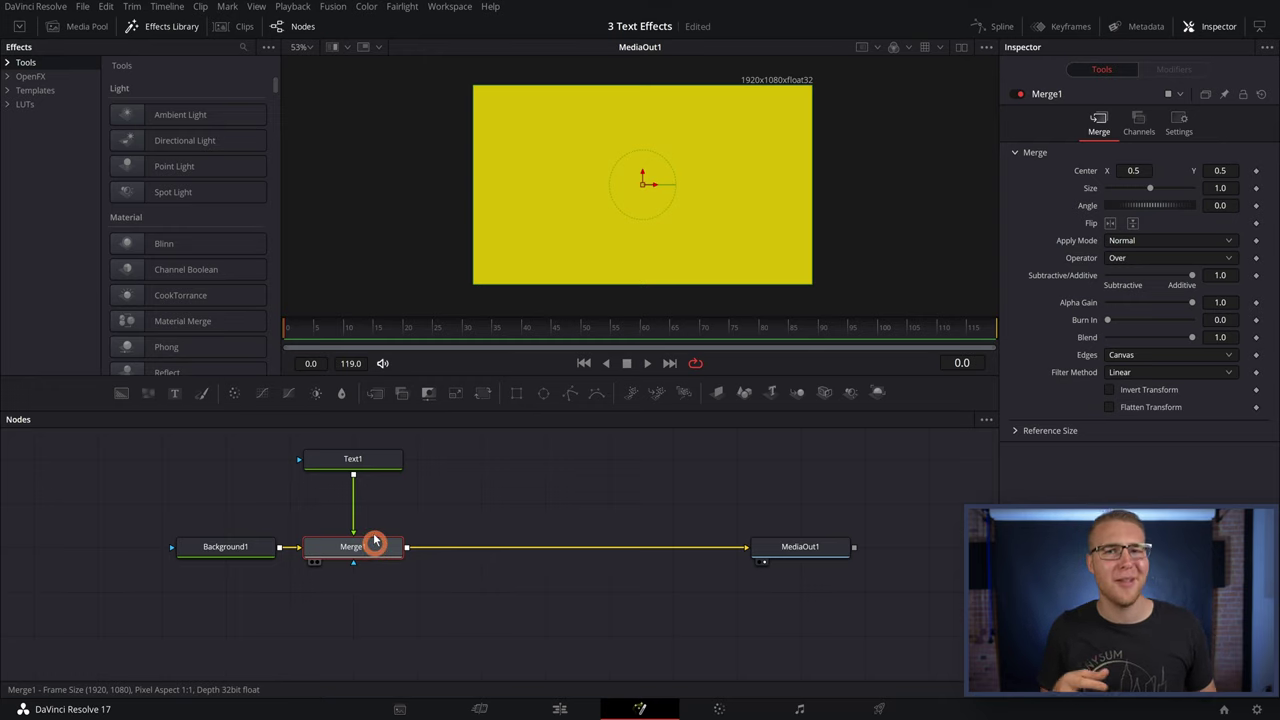
pyautogui.click(362, 462)
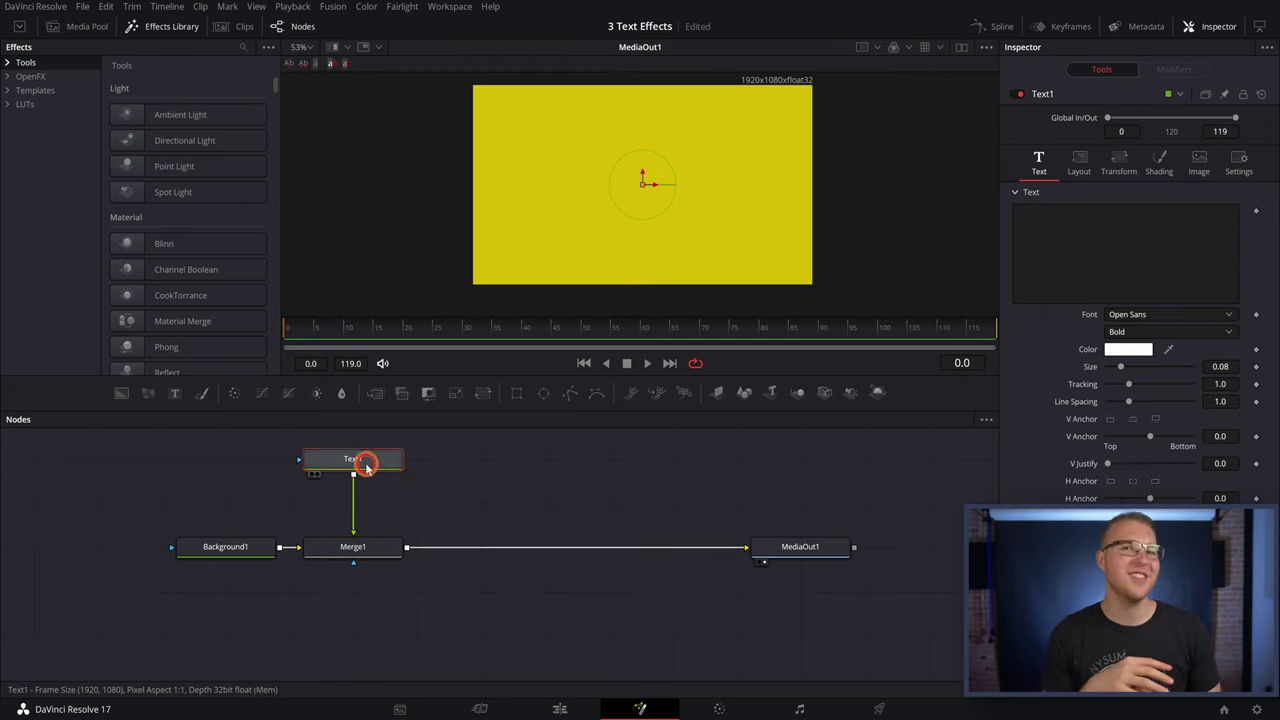
pyautogui.click(1133, 224)
pyautogui.write('LONG SHADOW')
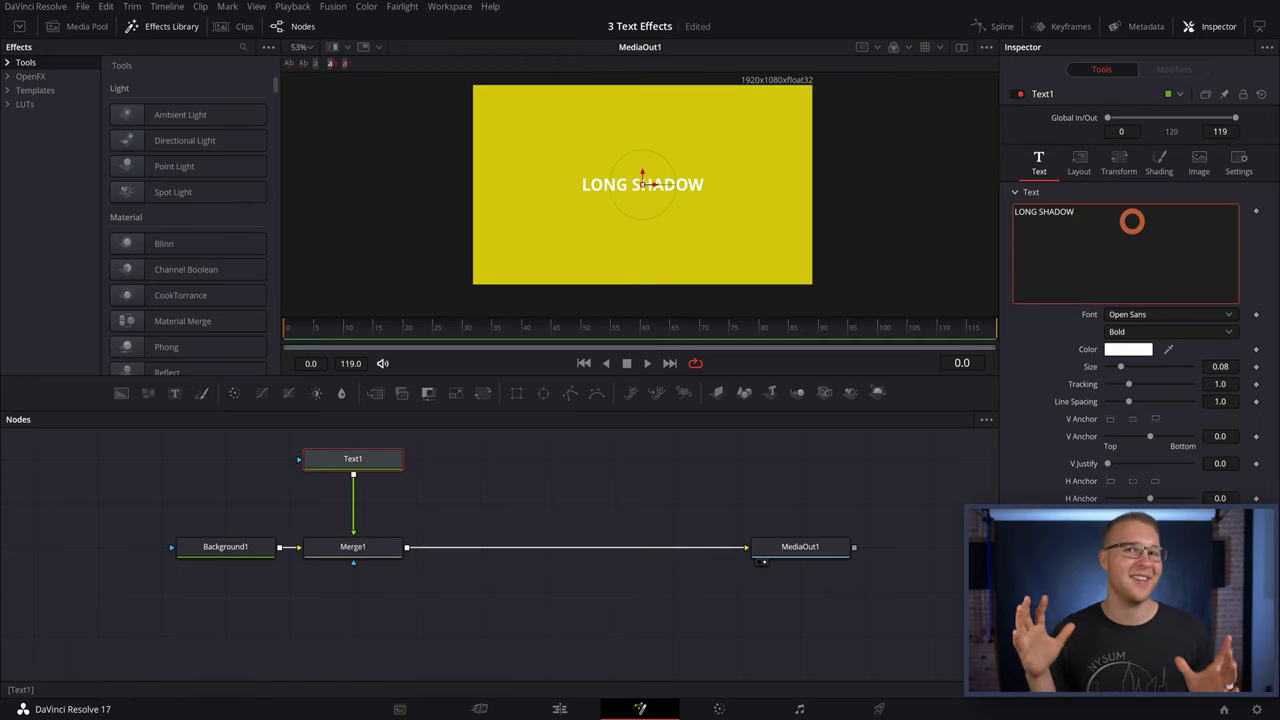
# Step: Set the text font to Gotham Bold Italic and raise its Size to 0.1024
pyautogui.click(1160, 314)
pyautogui.scroll(5, 1165, 403)
pyautogui.click(1163, 346)
pyautogui.click(1165, 331)
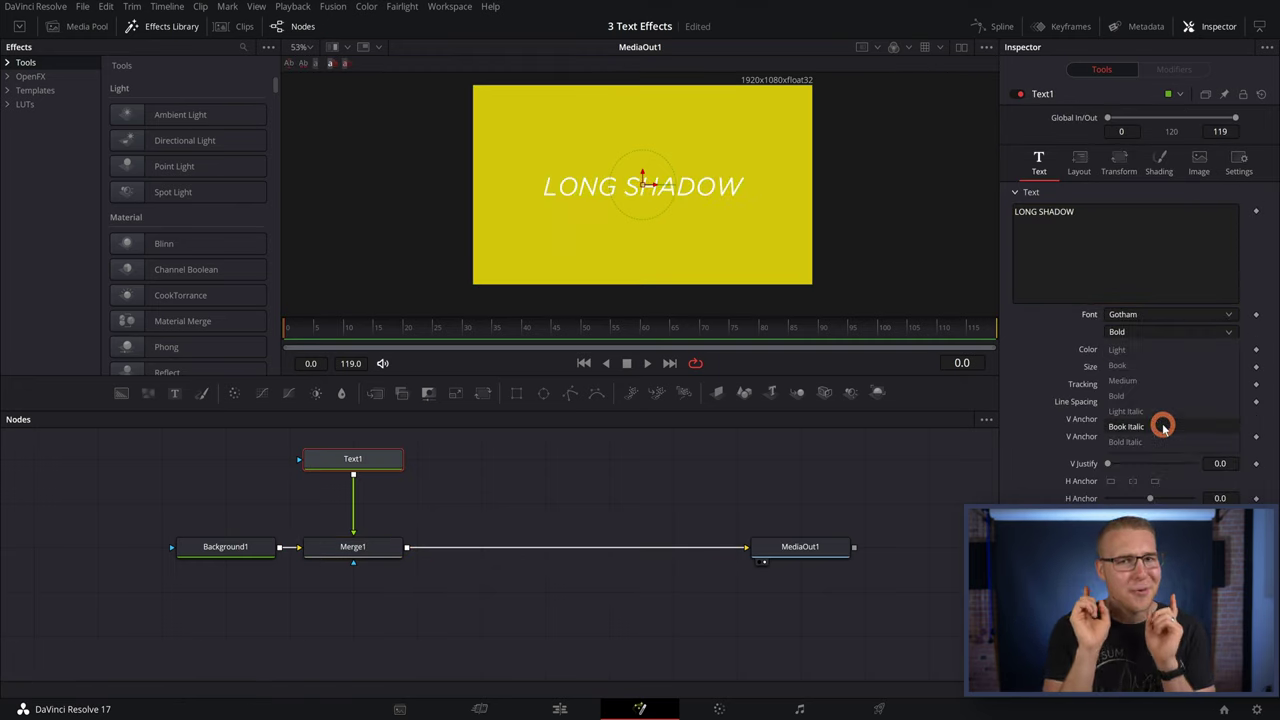
pyautogui.click(1157, 423)
pyautogui.moveTo(1129, 371); pyautogui.dragTo(1126, 368)
pyautogui.click(680, 494)
pyautogui.scroll(2, 600, 500)
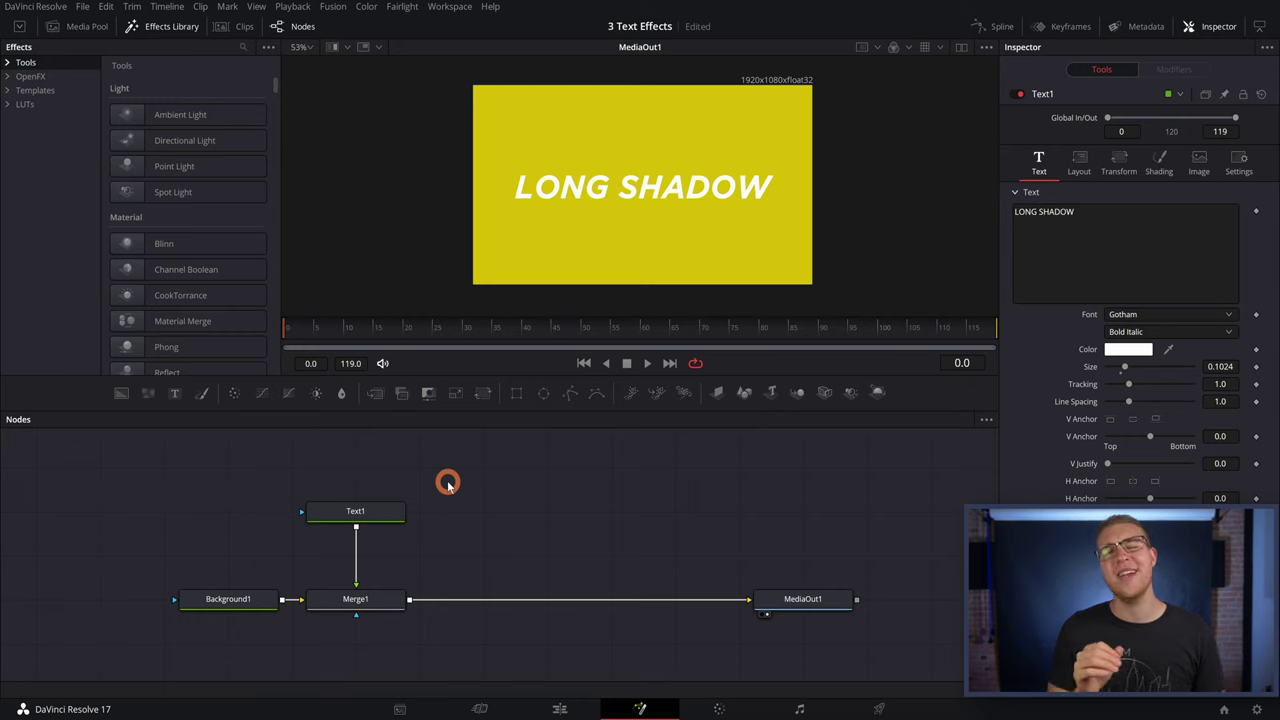
# Step: Insert a Rays (CIR) node between Text1 and Merge1
pyautogui.hotkey('shift', 'space')
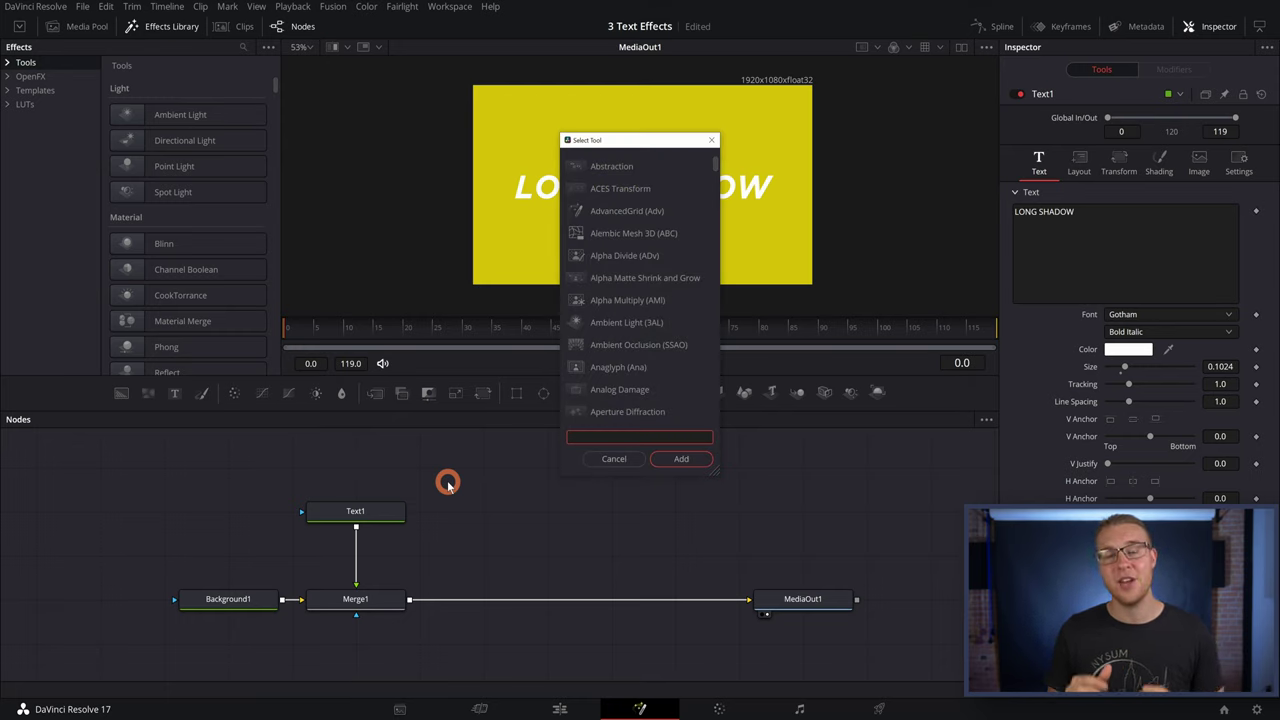
pyautogui.write('RAYS')
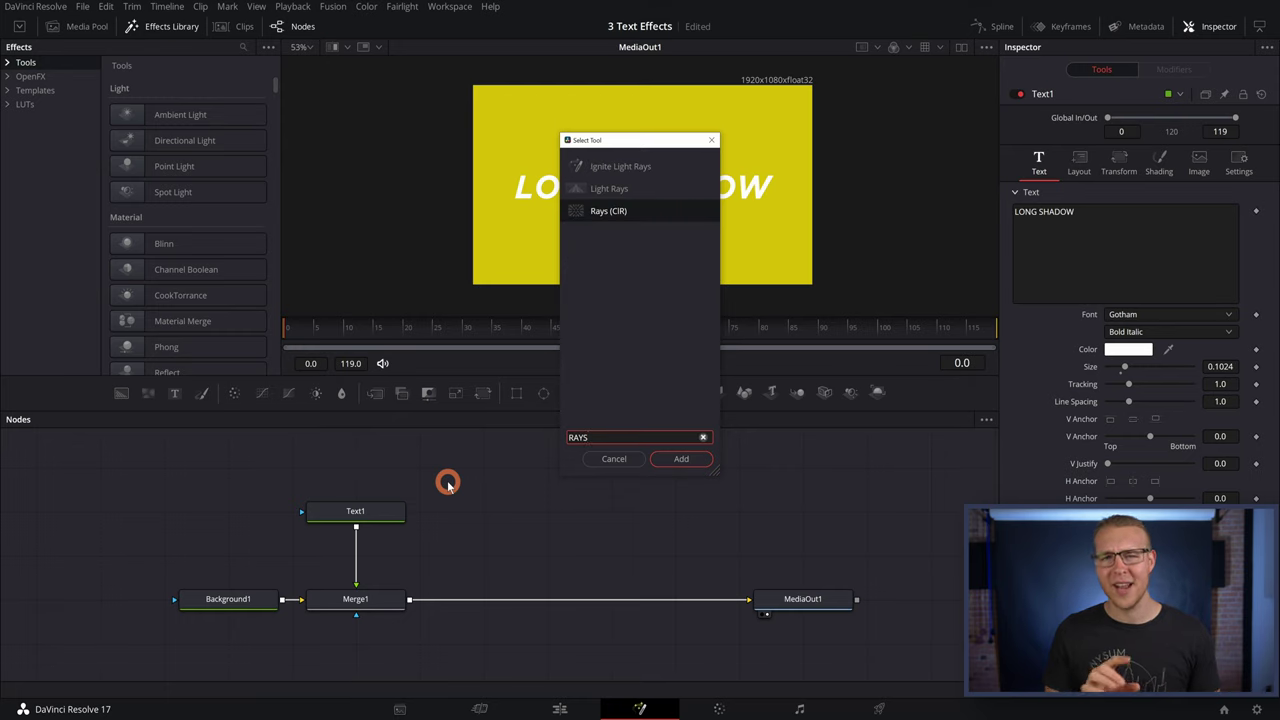
pyautogui.click(668, 459)
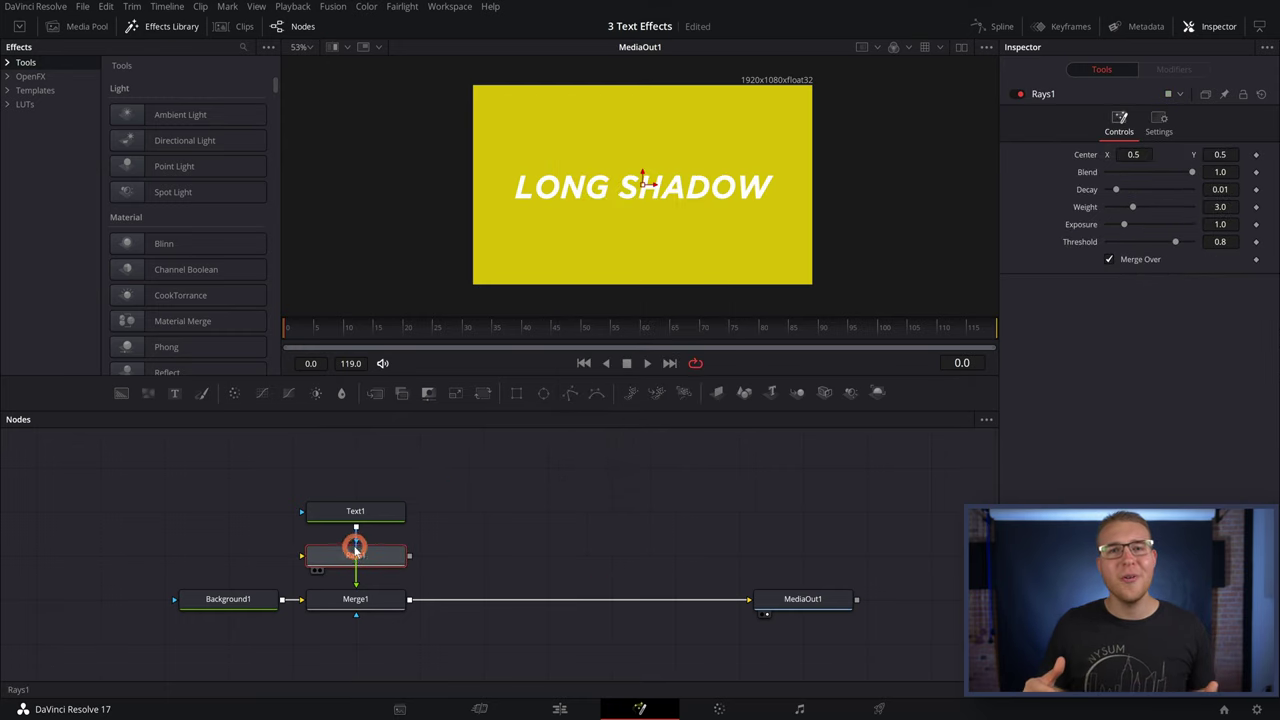
pyautogui.click(357, 549)
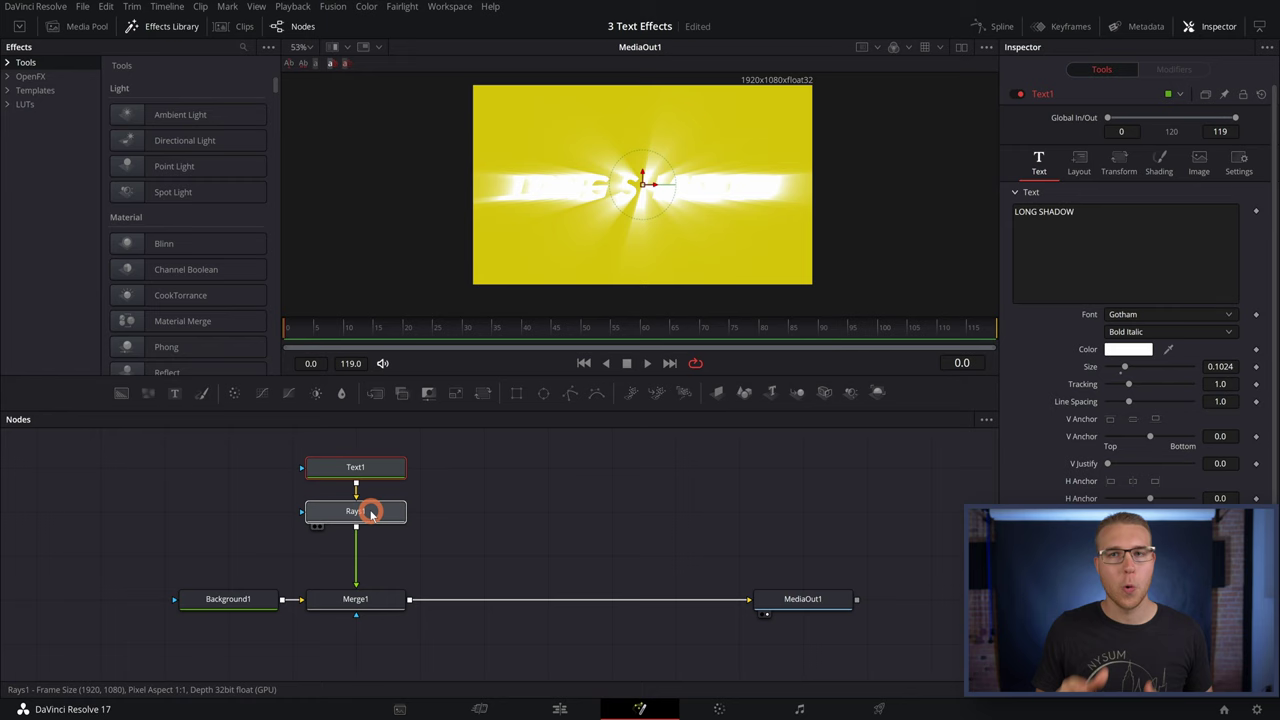
# Step: Move the Rays centre up-left to about -0.35, 1.46 for long diagonal trails
pyautogui.keyDown('ctrl'); pyautogui.click(369, 511); pyautogui.keyUp('ctrl')
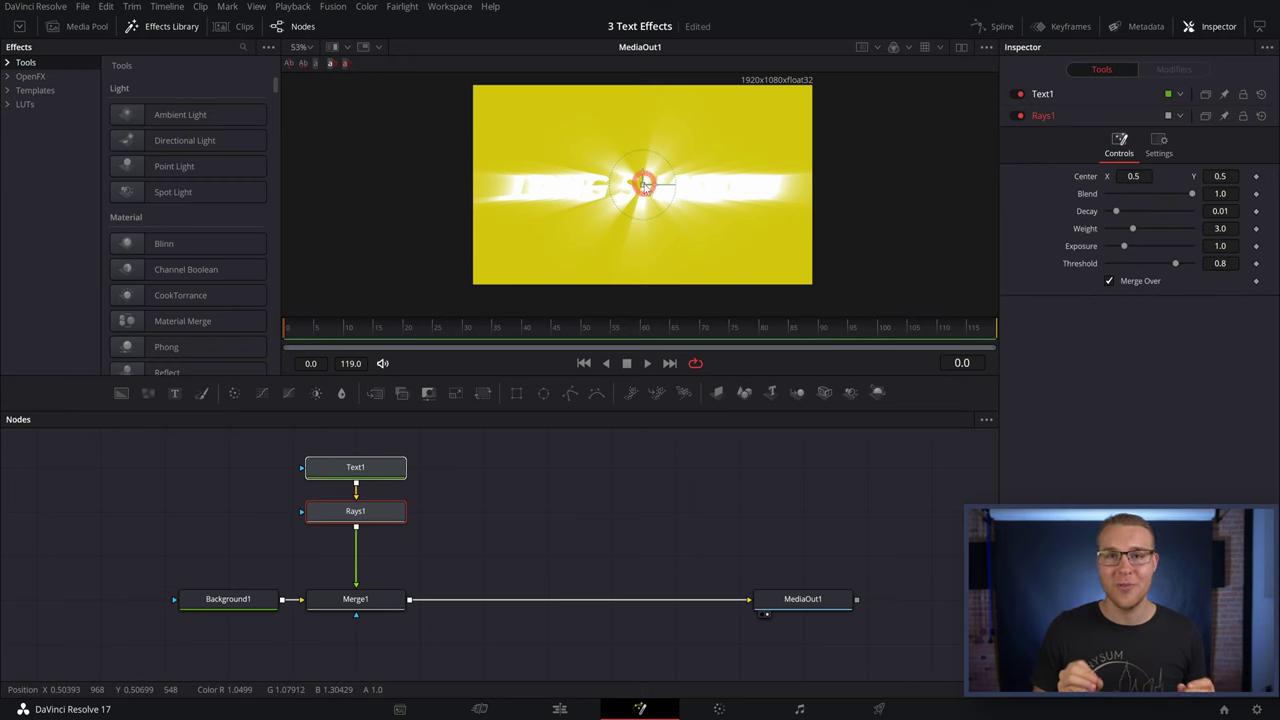
pyautogui.moveTo(645, 183); pyautogui.dragTo(457, 73)
pyautogui.scroll(-3, 517, 117)
pyautogui.click(567, 205)
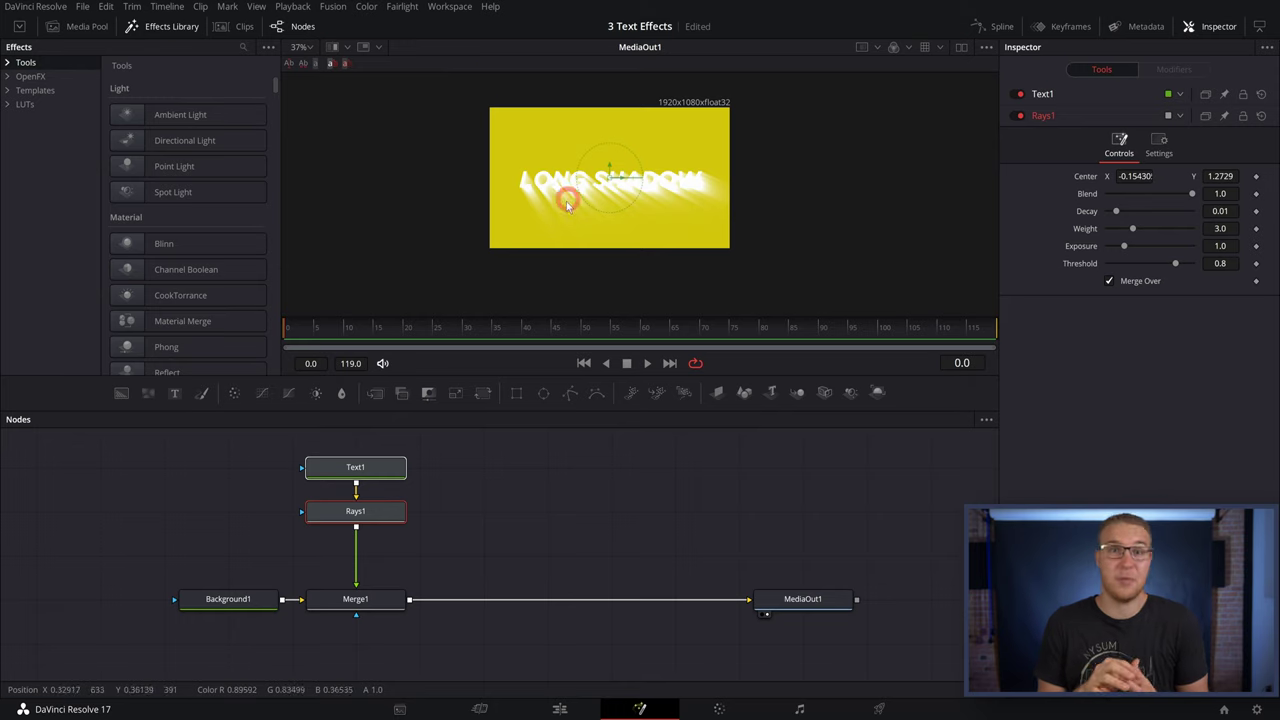
pyautogui.moveTo(523, 200); pyautogui.dragTo(692, 268)
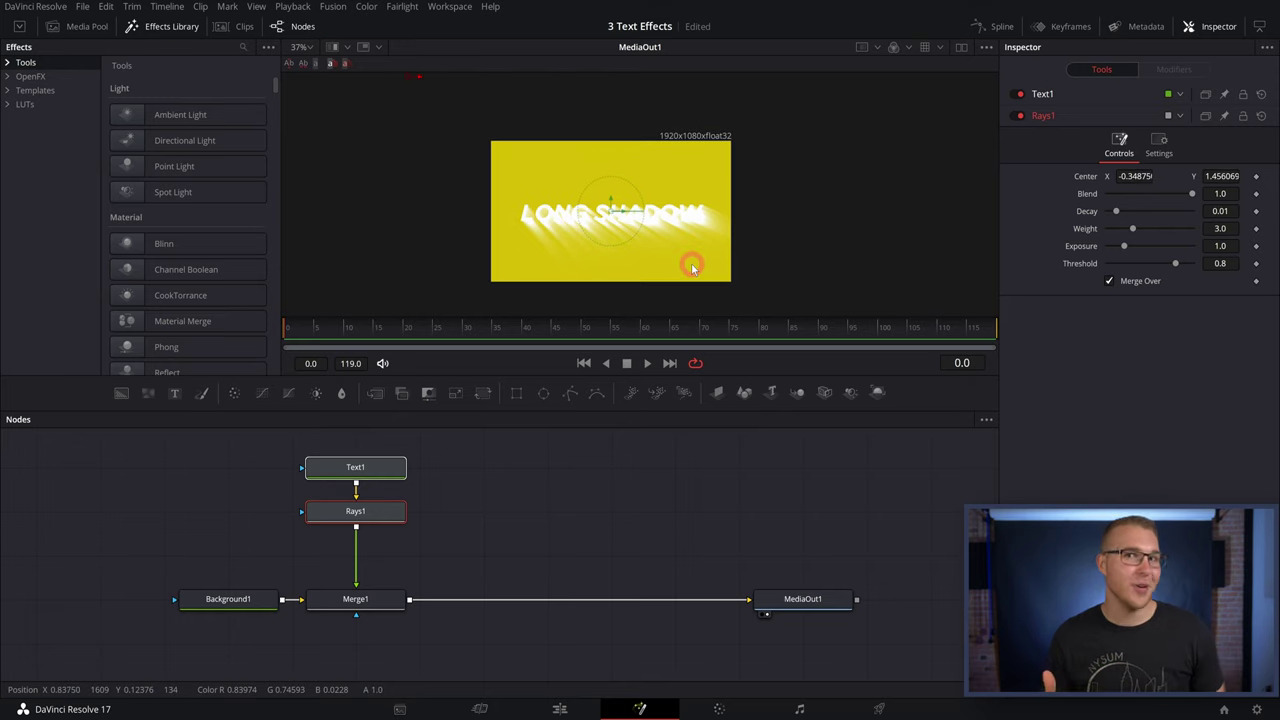
# Step: Insert a Bitmap node between Rays1 and Merge1
pyautogui.hotkey('shift', 'space')
pyautogui.write('BIT')
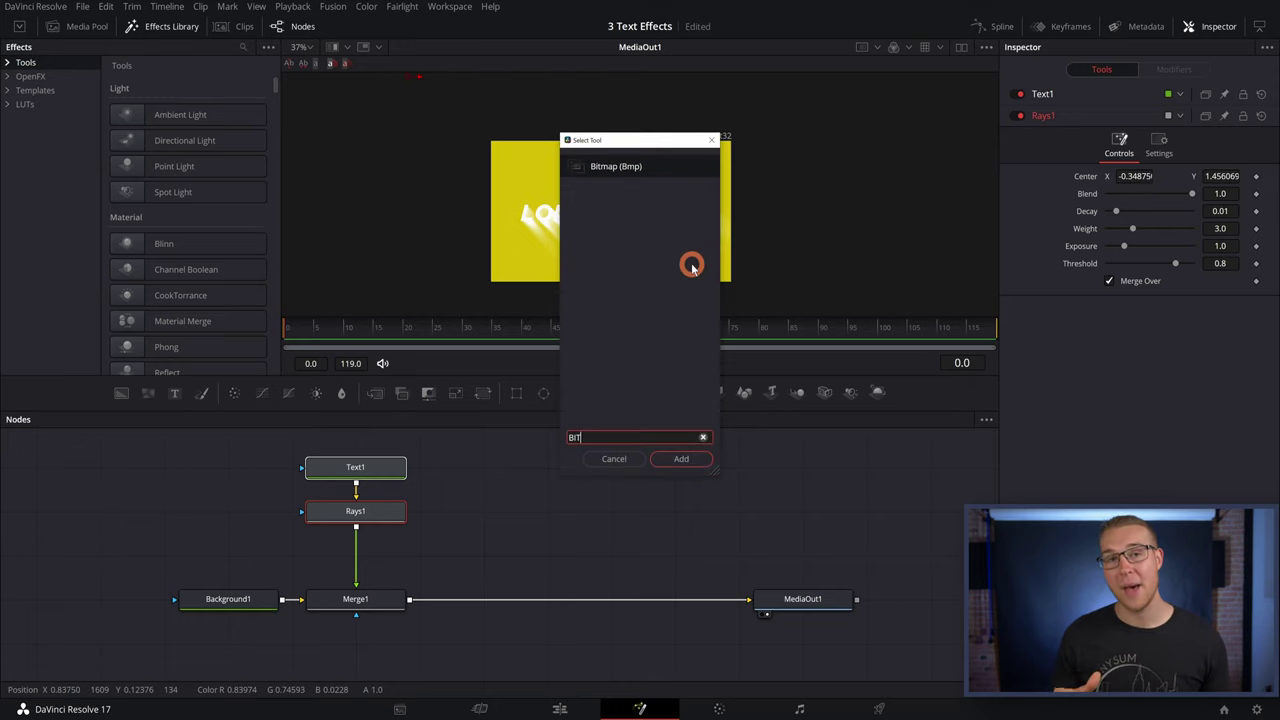
pyautogui.press('Return')
pyautogui.moveTo(357, 457); pyautogui.dragTo(395, 510)
# Step: Set the Bitmap Channel to Luminance with High 0.0, and add a second Background node
pyautogui.click(1153, 287)
pyautogui.click(1131, 379)
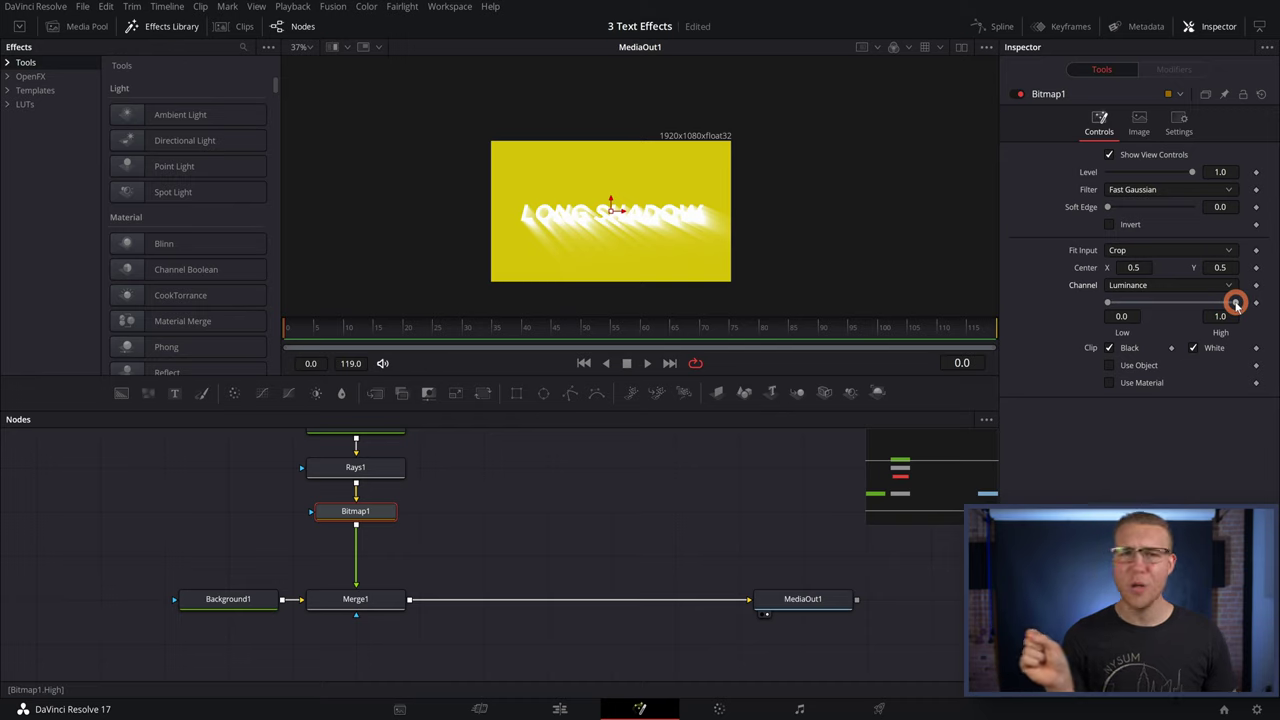
pyautogui.moveTo(1236, 305); pyautogui.dragTo(1094, 307)
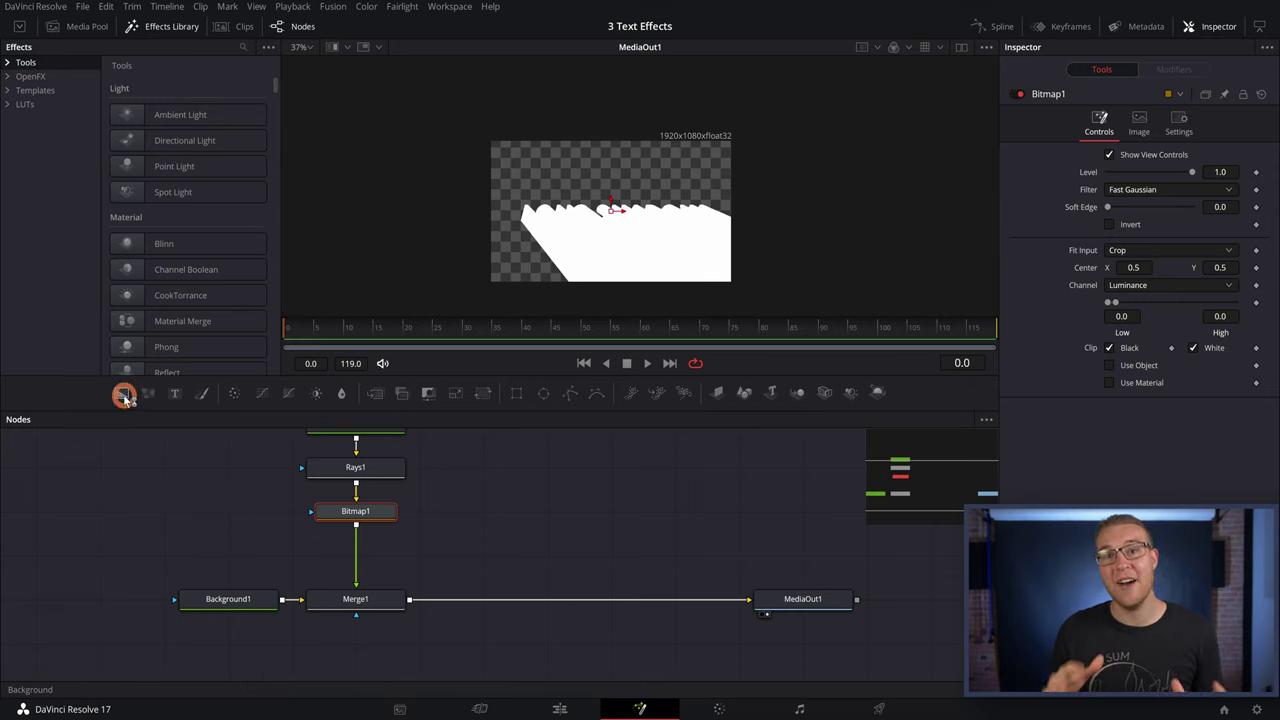
pyautogui.moveTo(123, 395); pyautogui.dragTo(358, 560)
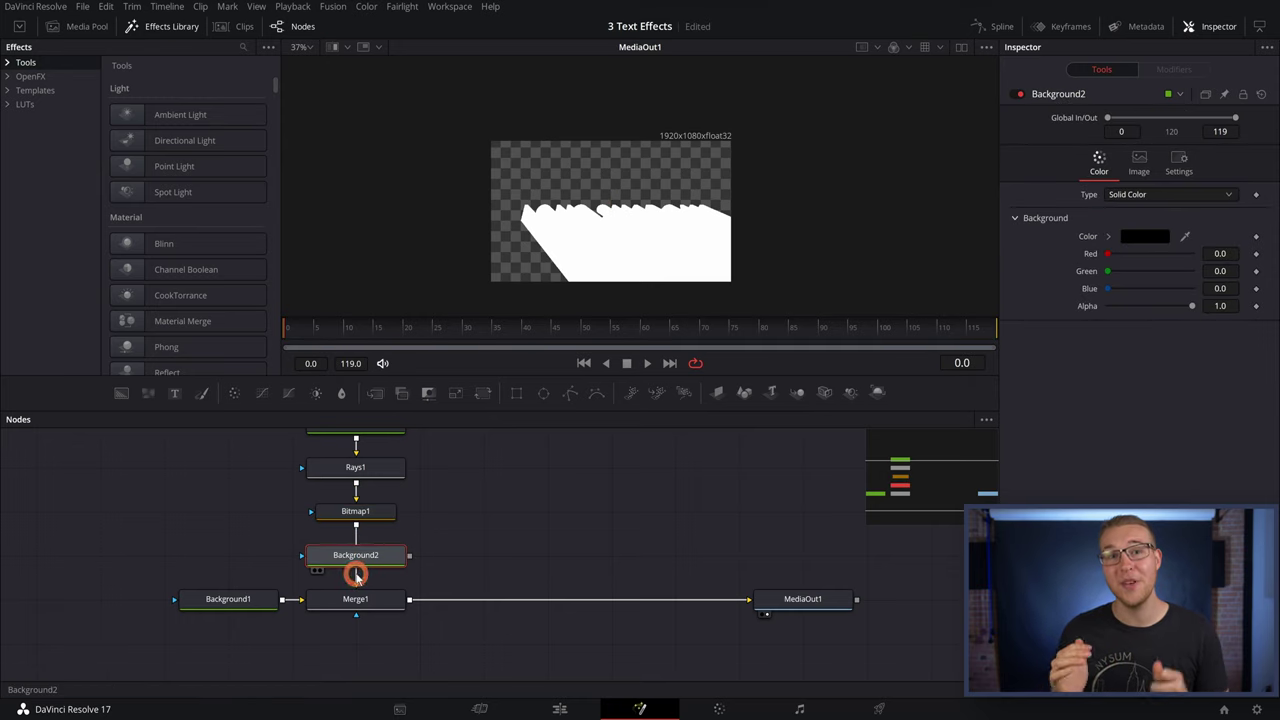
# Step: Connect Bitmap1 to Background2's effect mask and feed Background2 into Merge1
pyautogui.moveTo(355, 572); pyautogui.dragTo(357, 580)
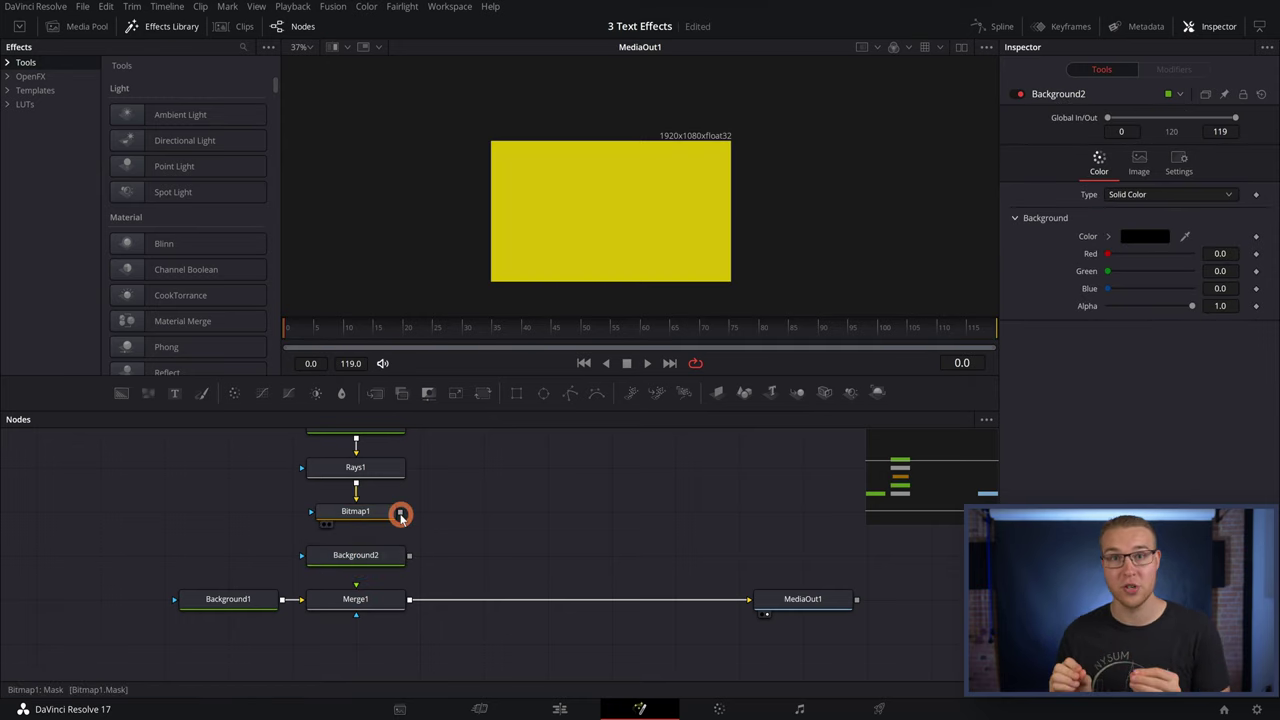
pyautogui.moveTo(355, 533); pyautogui.dragTo(305, 558)
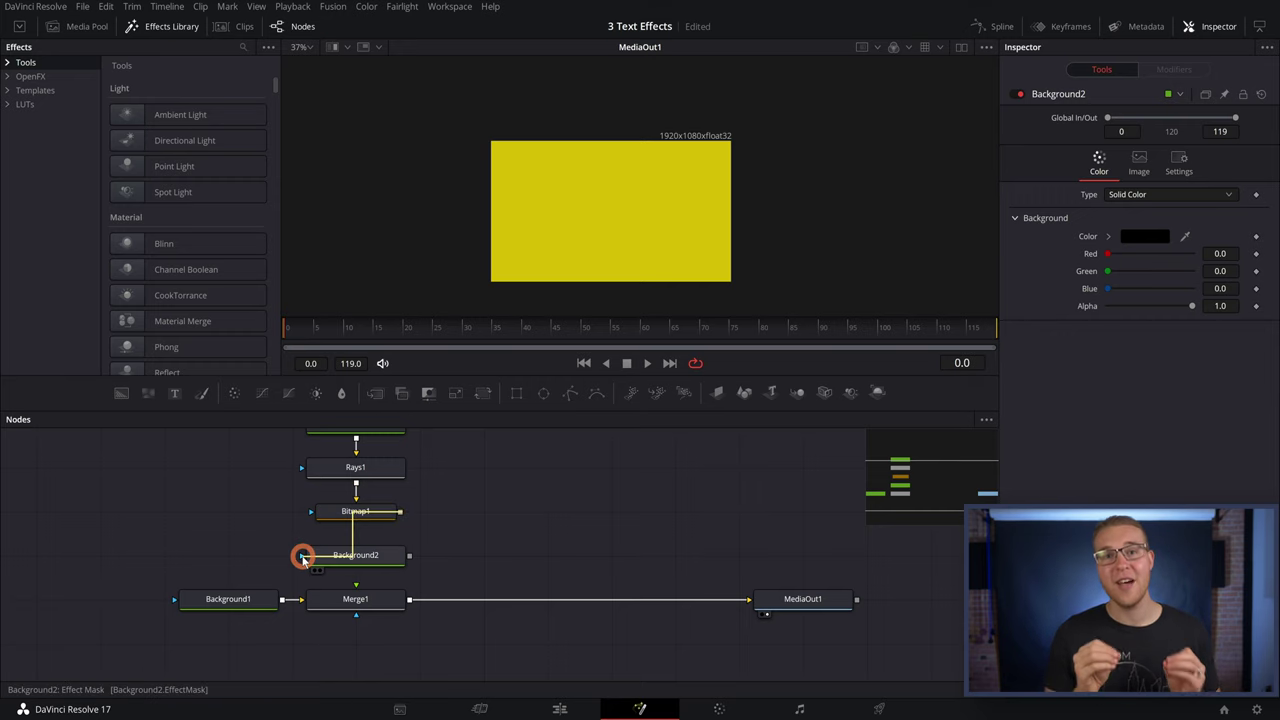
pyautogui.moveTo(303, 558); pyautogui.dragTo(303, 558)
pyautogui.moveTo(399, 562); pyautogui.dragTo(367, 599)
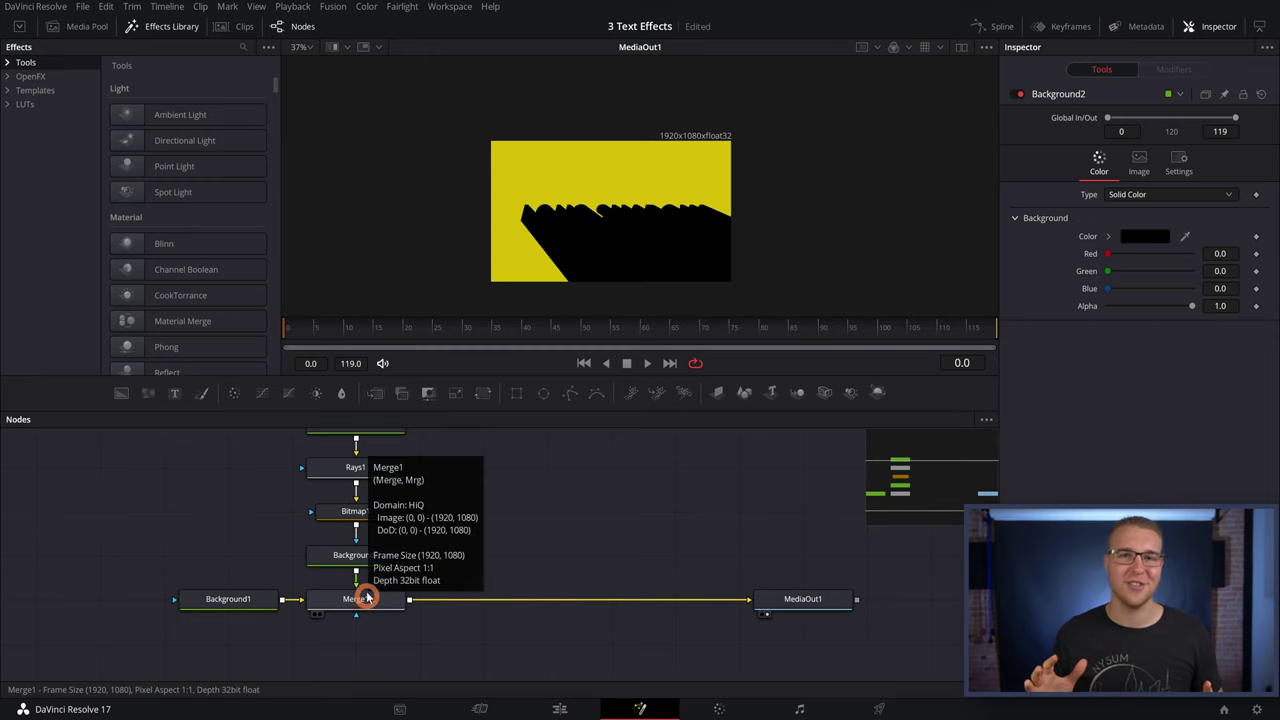
# Step: Make the shadow background black with Alpha lowered to about 0.5
pyautogui.click(376, 565)
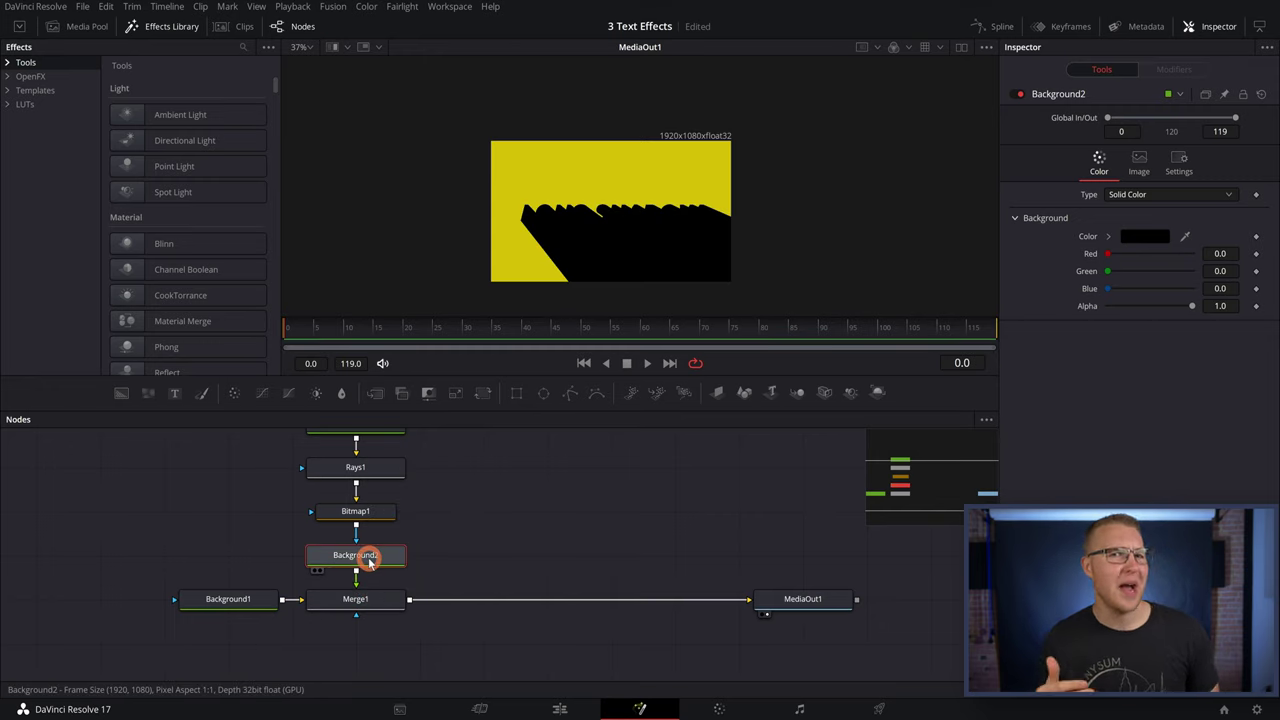
pyautogui.click(1132, 241)
pyautogui.moveTo(811, 274); pyautogui.dragTo(809, 346)
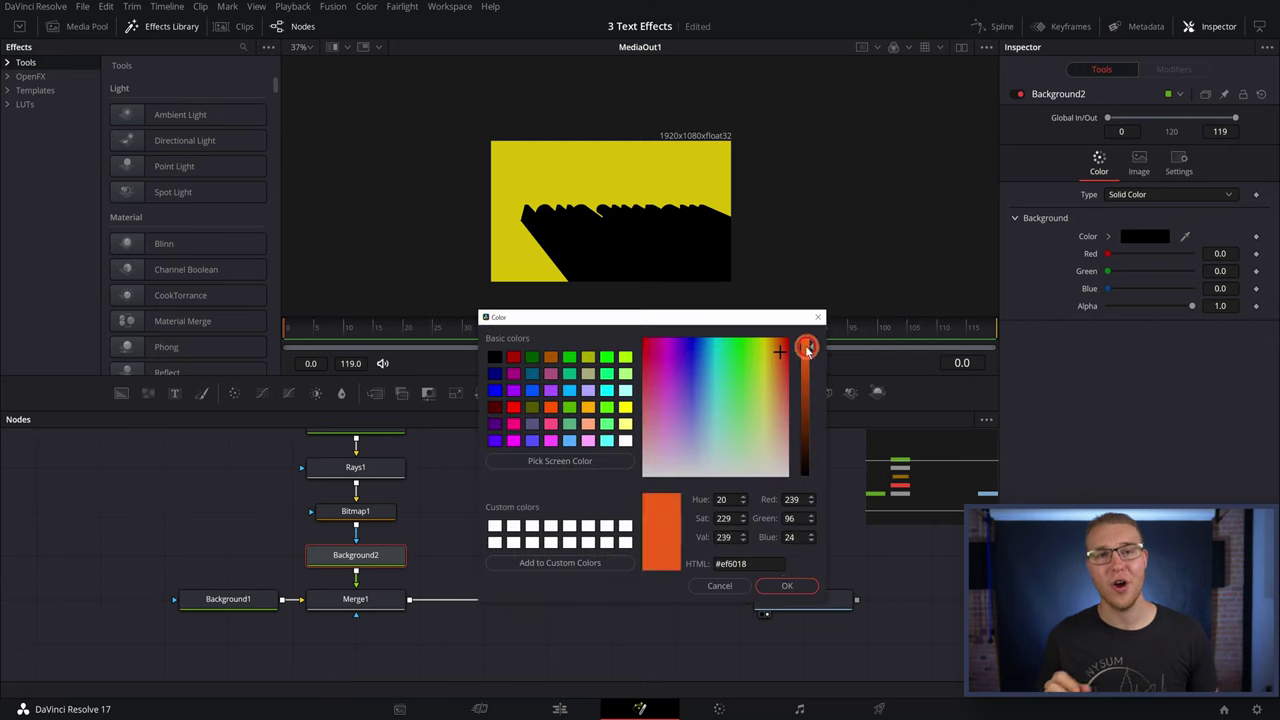
pyautogui.click(771, 481)
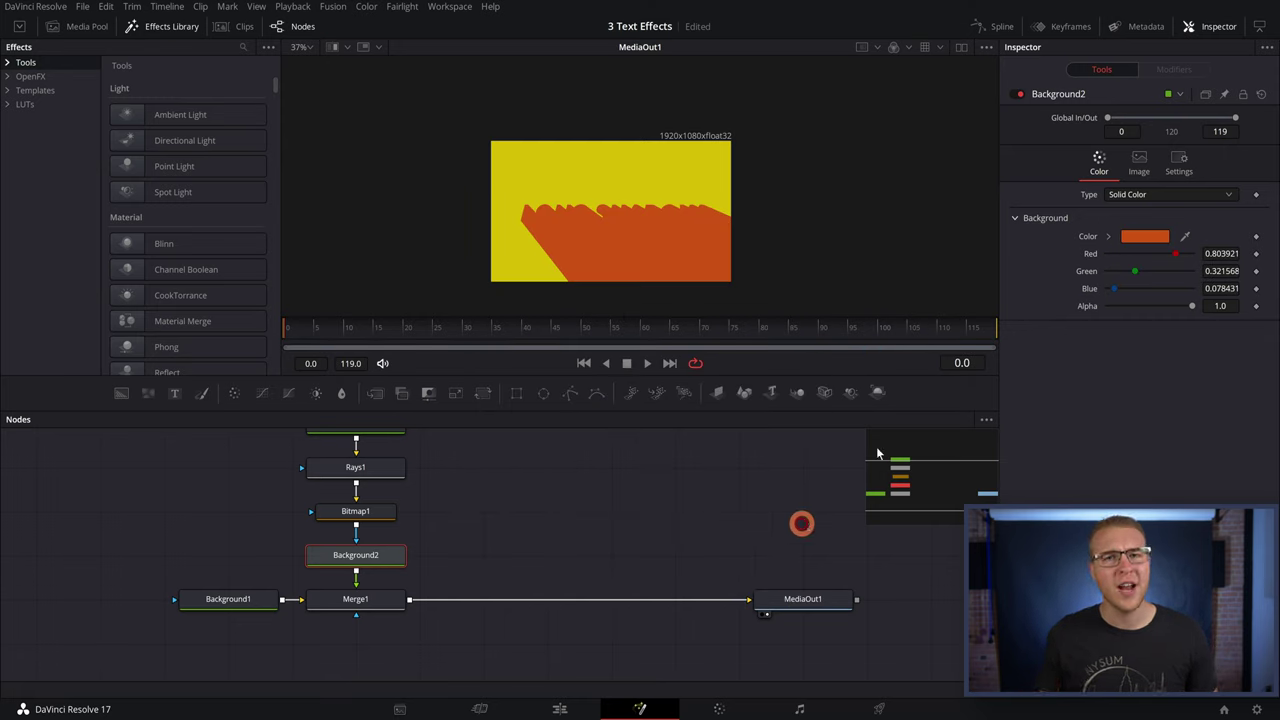
pyautogui.click(1144, 238)
pyautogui.click(774, 482)
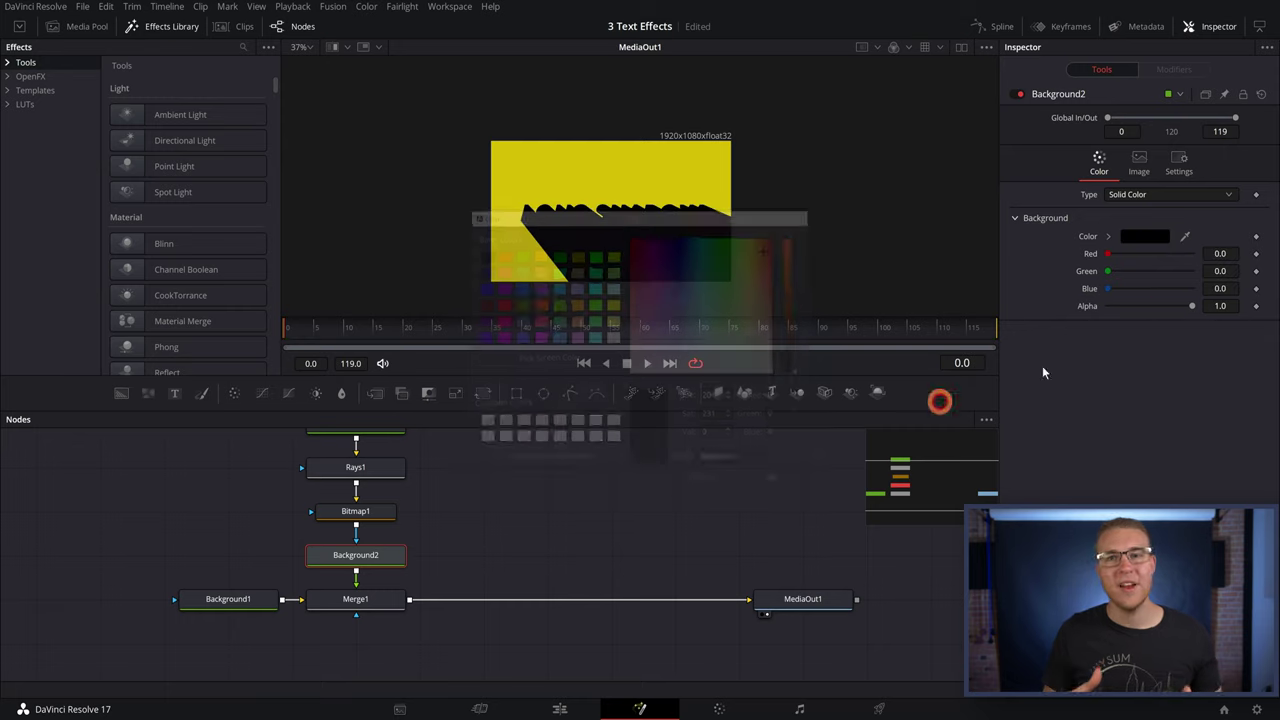
pyautogui.moveTo(1193, 307); pyautogui.dragTo(1153, 307)
pyautogui.scroll(1, 389, 494)
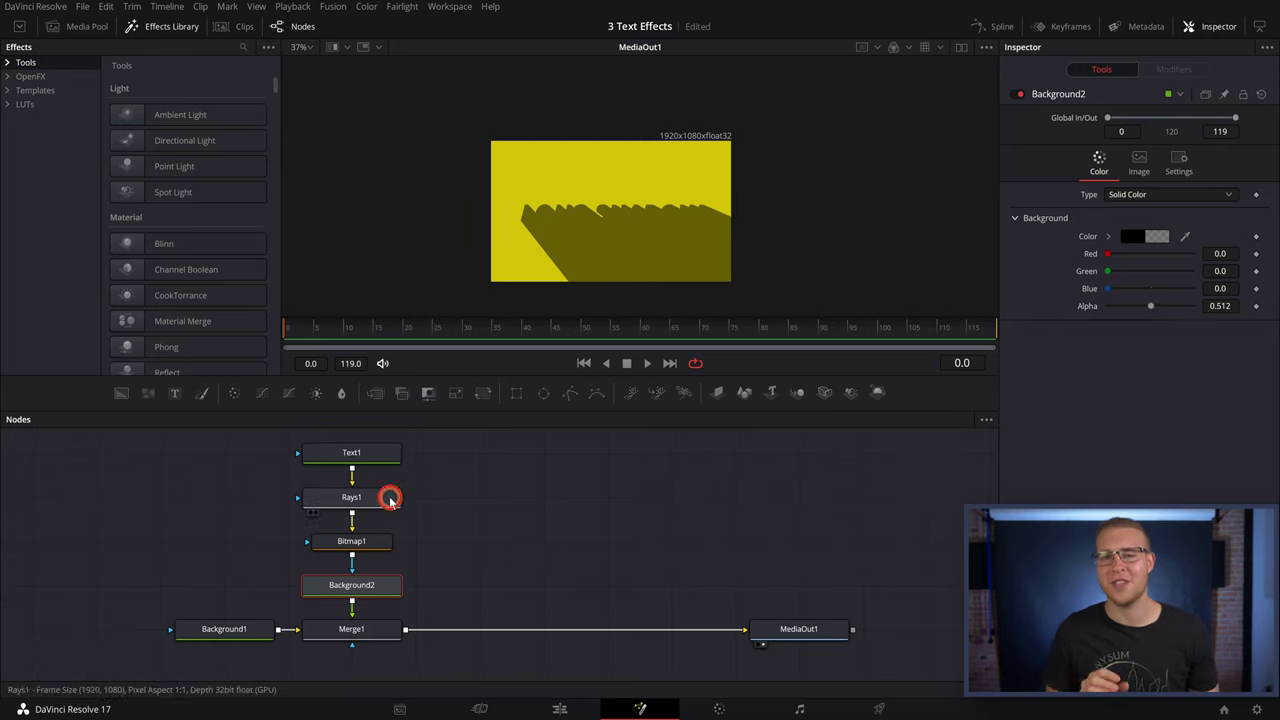
pyautogui.click(389, 497)
# Step: Shift the Rays1 centre left and add Merge2 layering Text1 over the shadow
pyautogui.moveTo(749, 162); pyautogui.dragTo(569, 237)
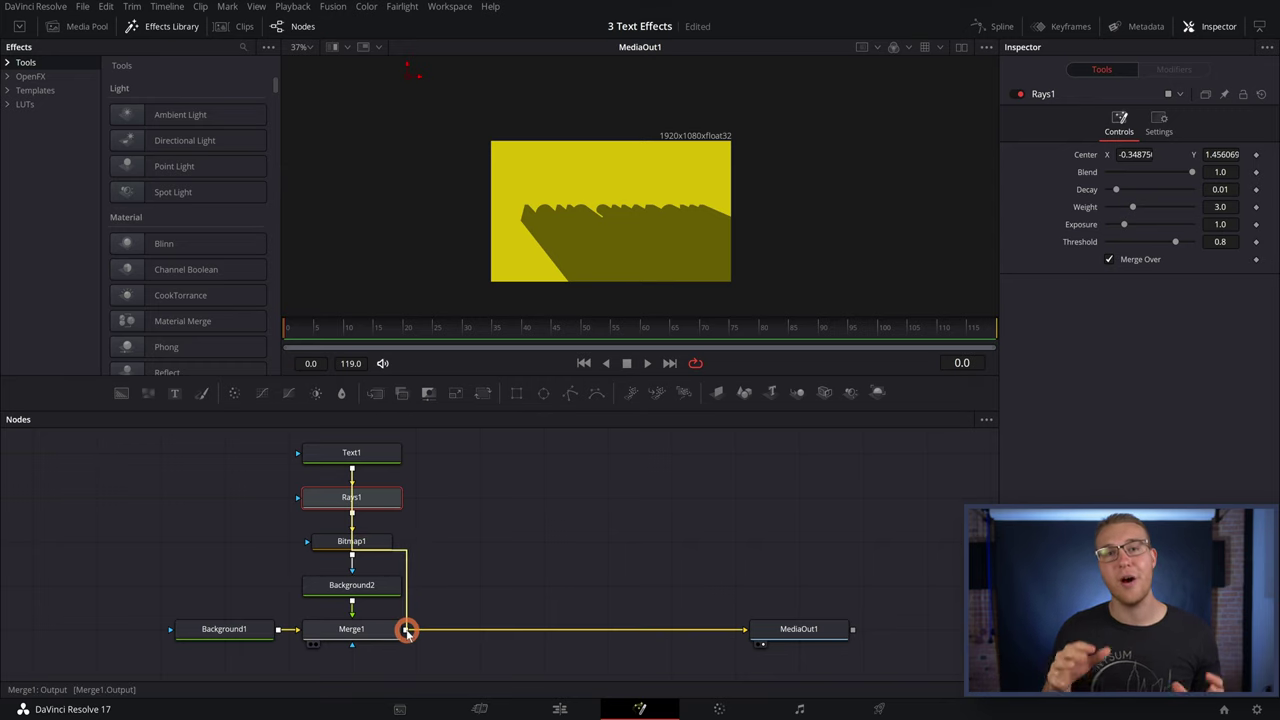
pyautogui.moveTo(407, 630); pyautogui.dragTo(407, 630)
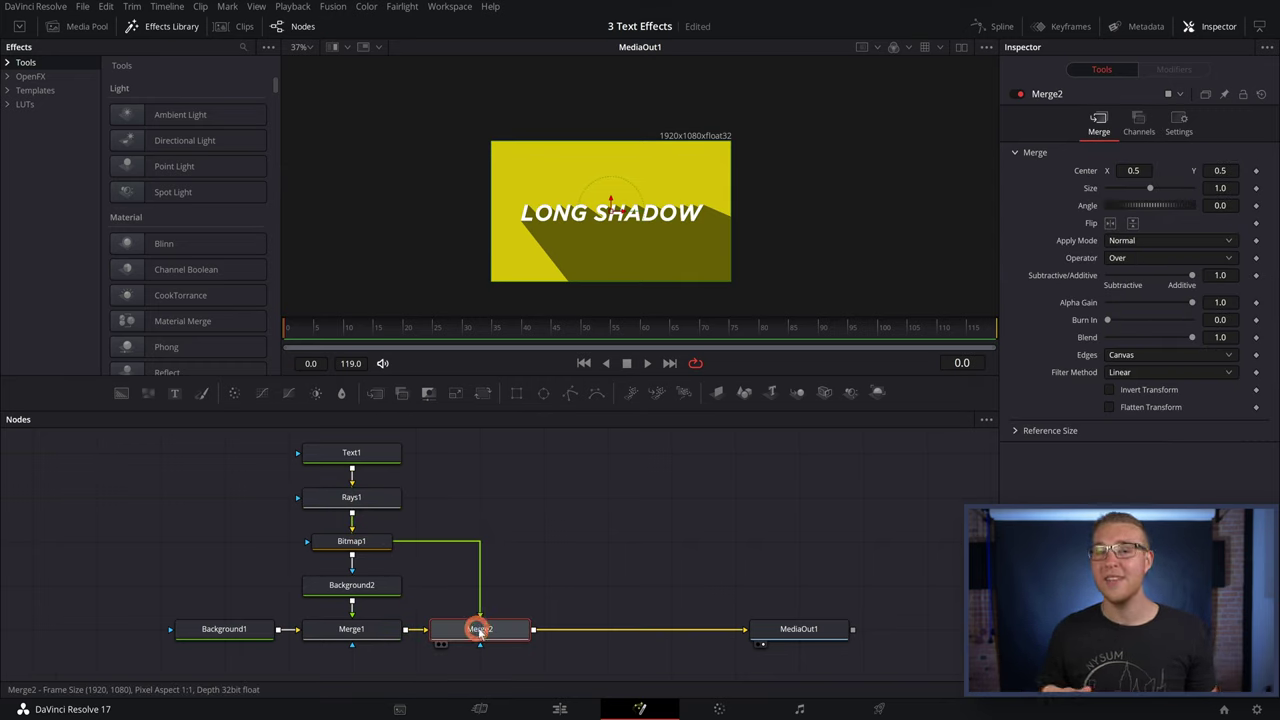